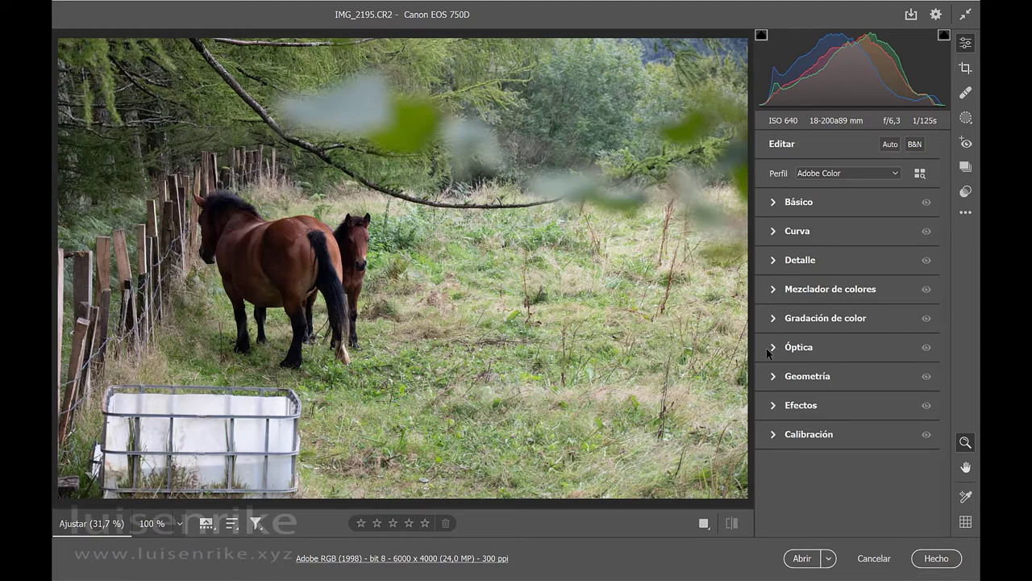
- Enable chromatic aberration removal (Quitar aberración cromática) and lens profile corrections (Utilizar correcciones de perfil) for the photo
click(771, 348)
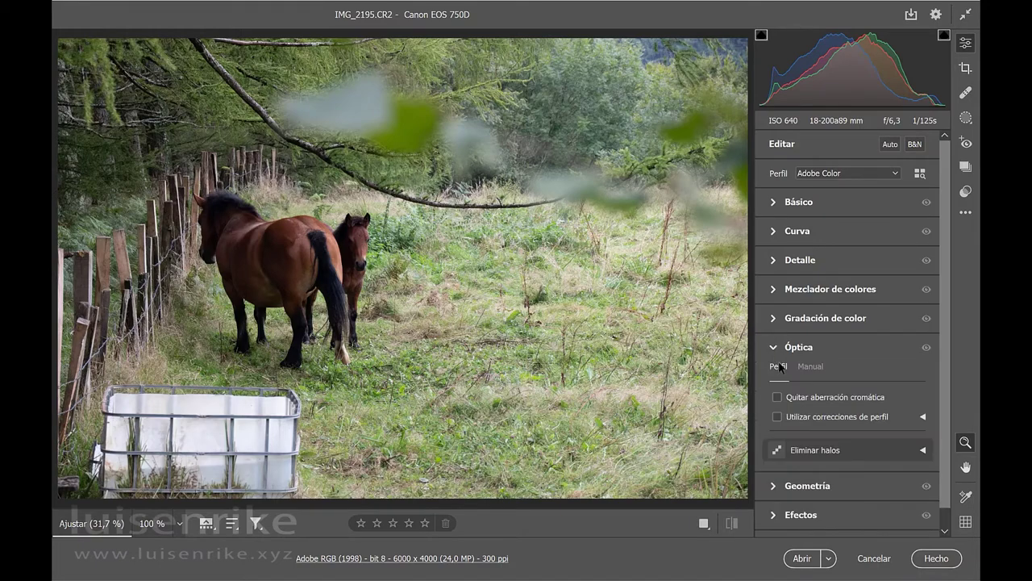
click(776, 397)
click(779, 418)
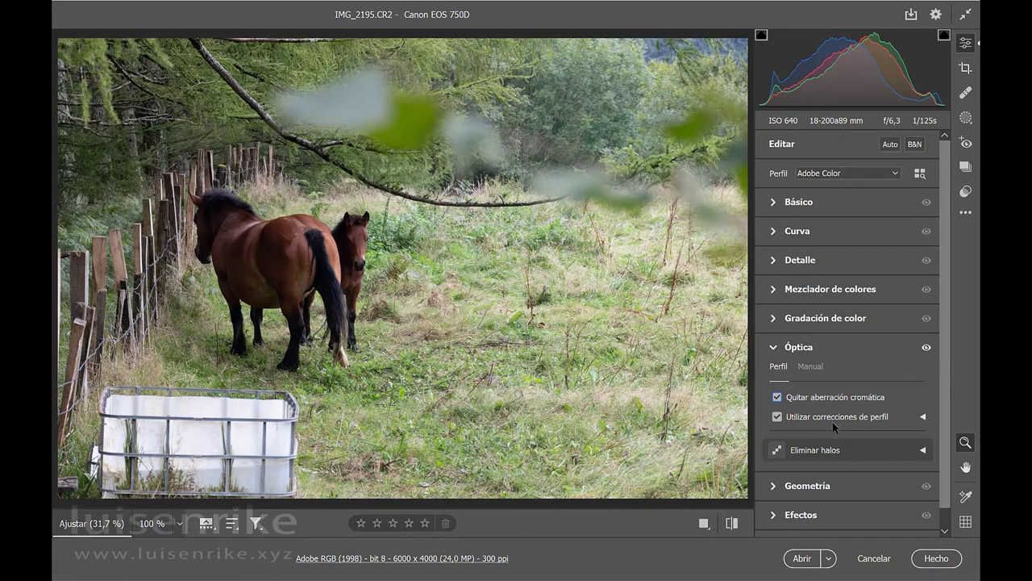
click(773, 348)
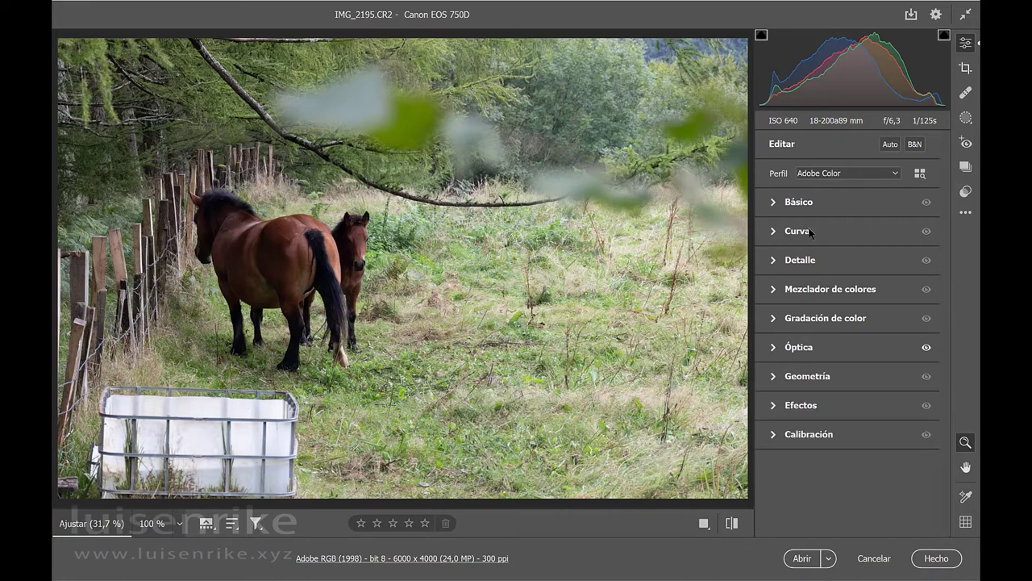
- Sample the white balance from the white container, giving Temperatura 4650 and Matiz +18
click(774, 204)
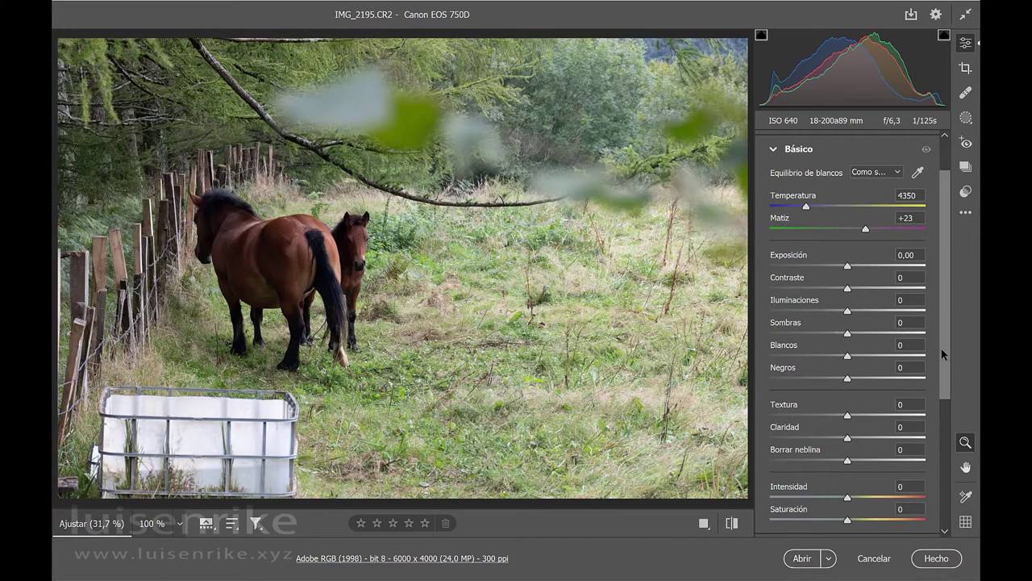
mouse_move(941, 348)
mouse_down()
mouse_move(955, 414)
mouse_move(957, 359)
mouse_move(941, 316)
mouse_move(942, 349)
mouse_up()
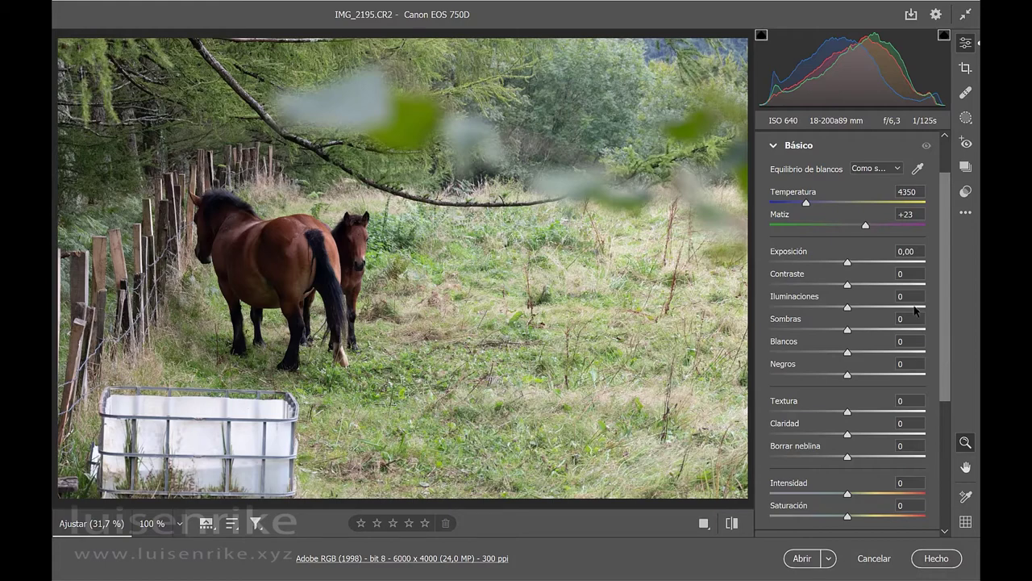
click(917, 172)
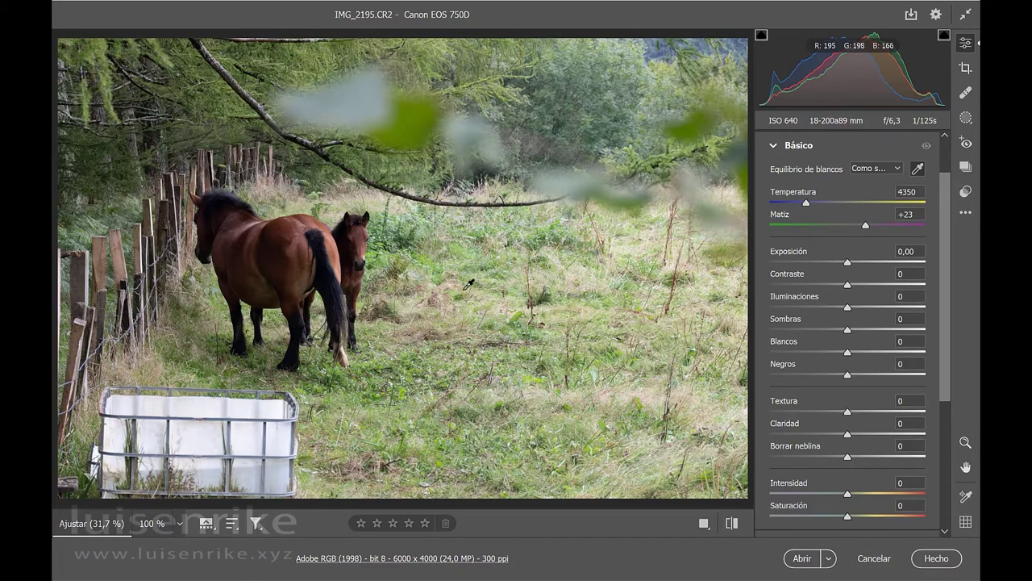
click(417, 298)
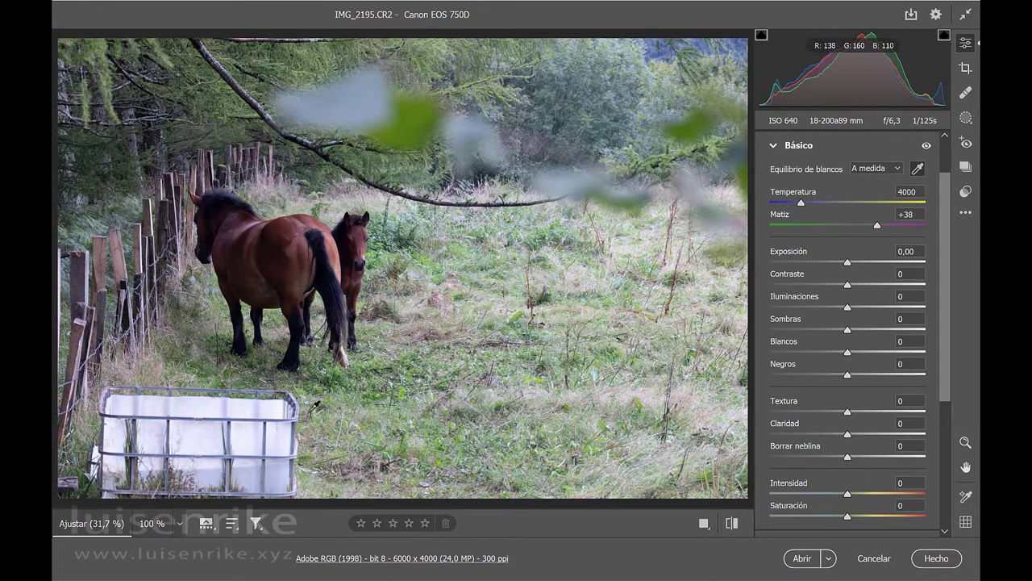
click(278, 405)
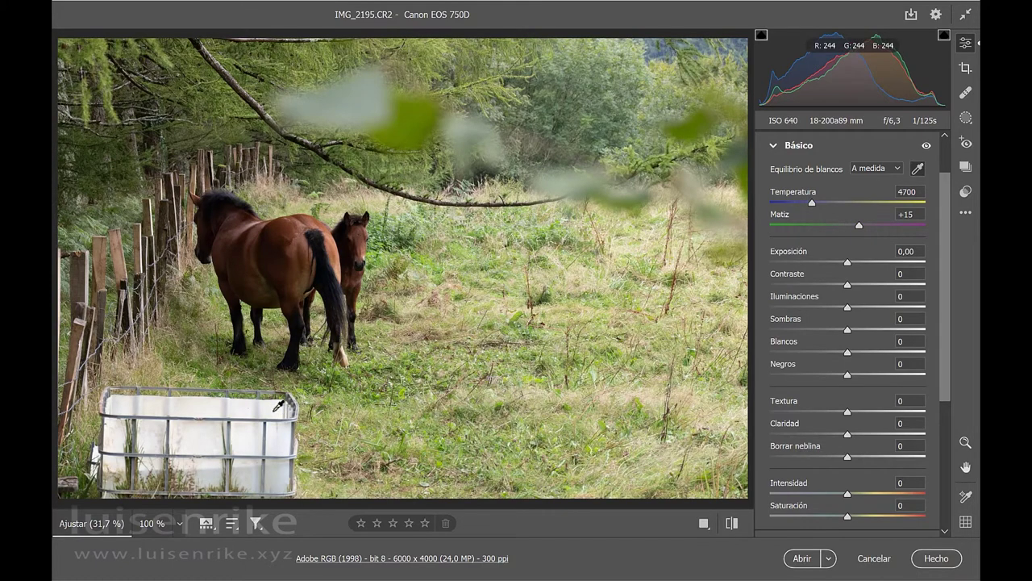
click(199, 401)
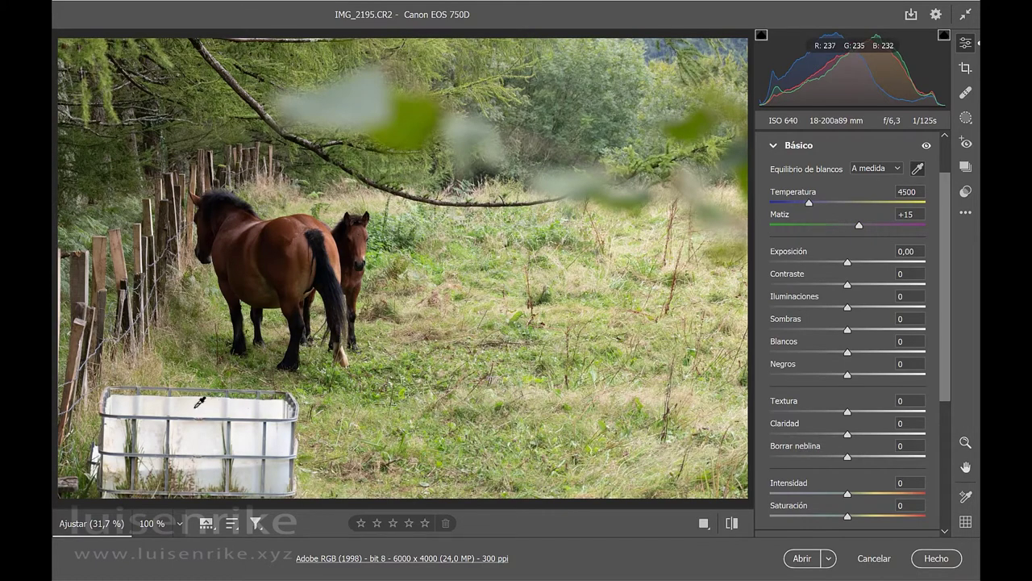
click(126, 401)
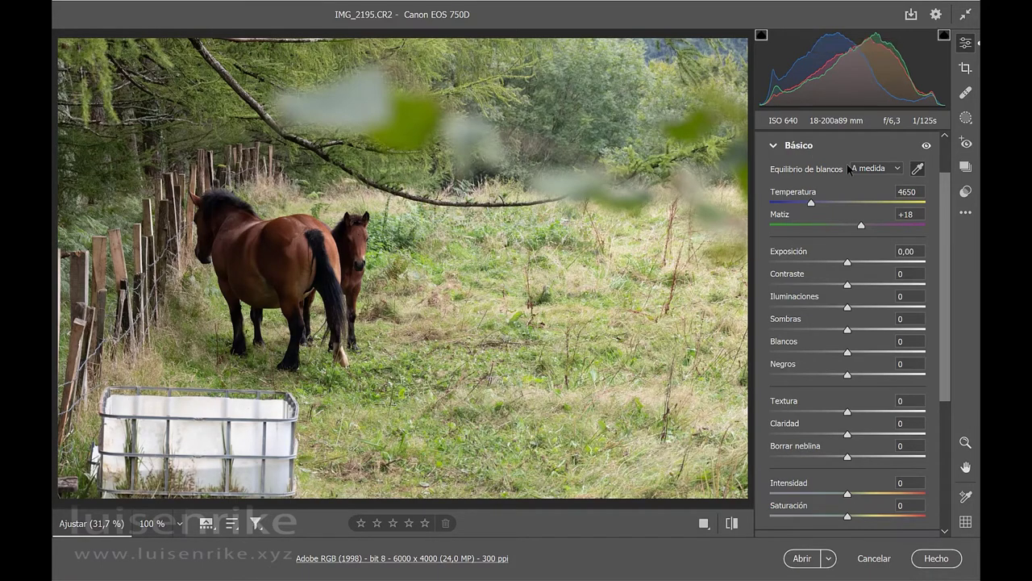
- Compare the photo with and without the Básico adjustments
click(926, 146)
click(925, 146)
click(926, 146)
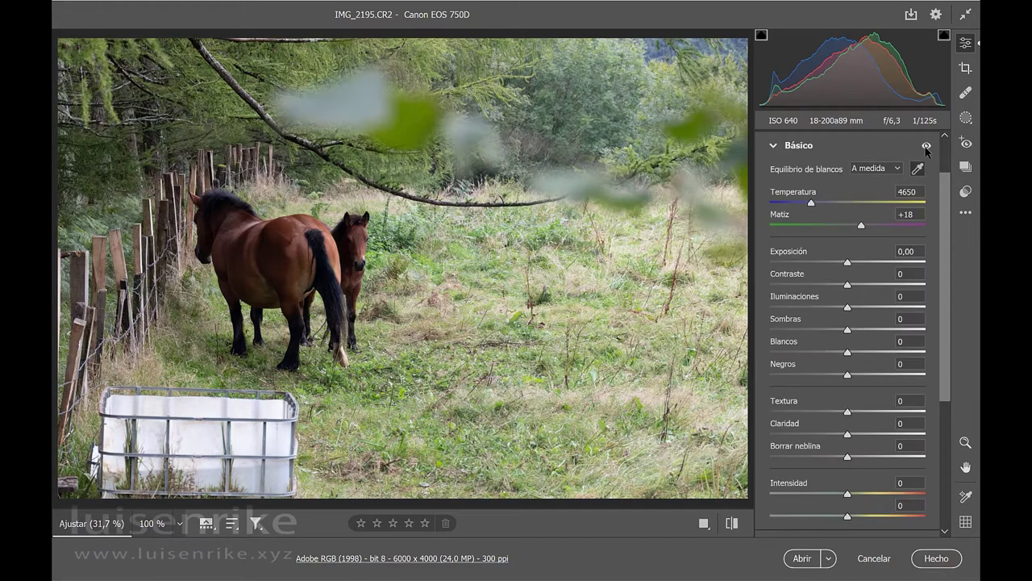
click(926, 146)
click(926, 146)
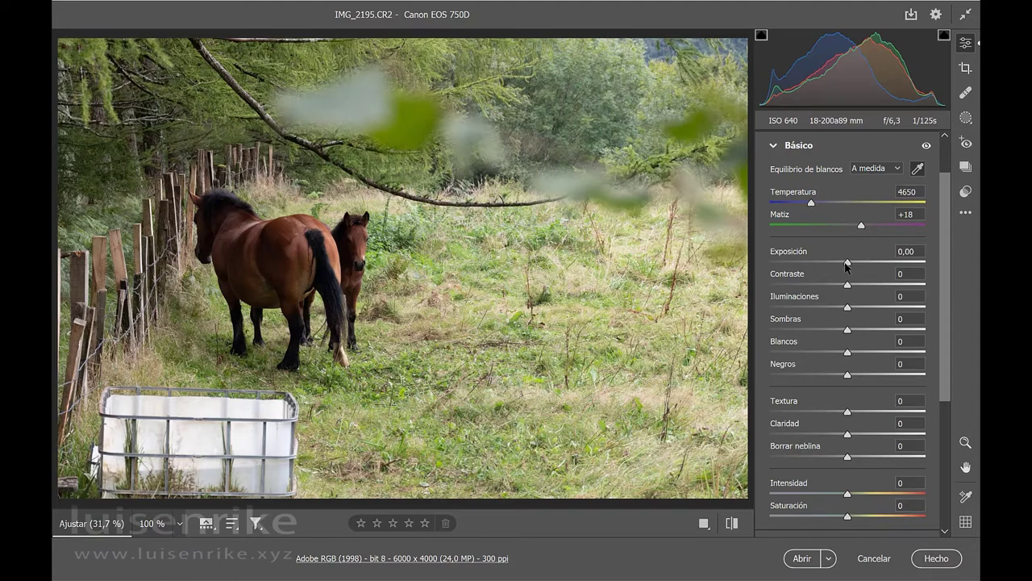
- Turn on the shadow and highlight clipping warnings and set Blancos to +26
click(760, 37)
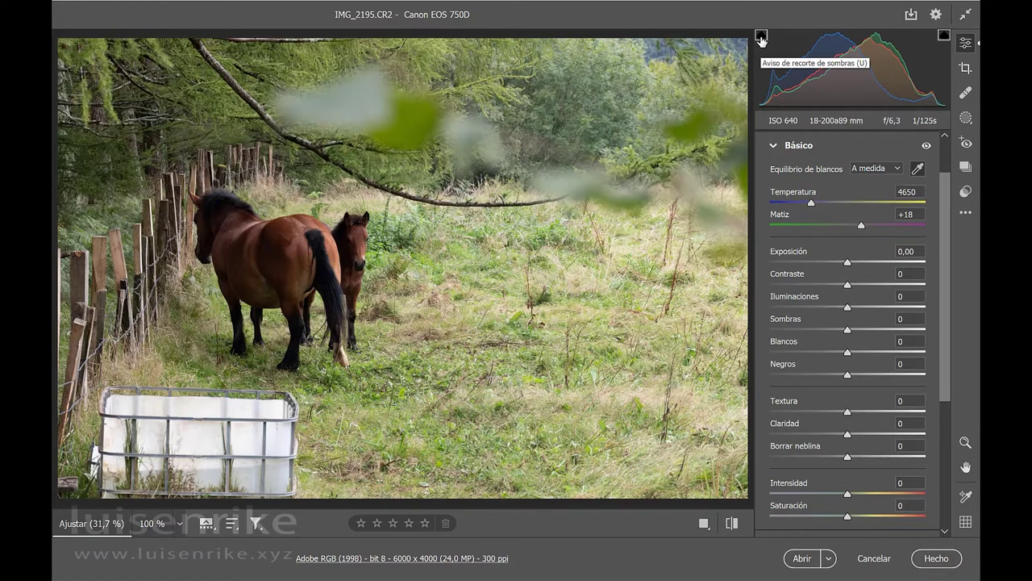
click(945, 37)
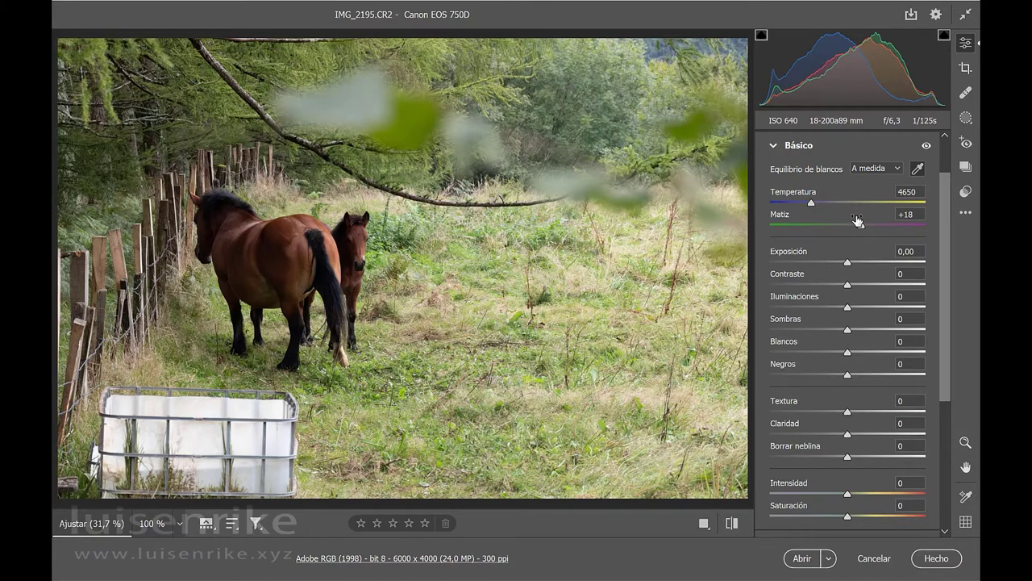
mouse_move(857, 220)
drag(846, 353, 902, 352)
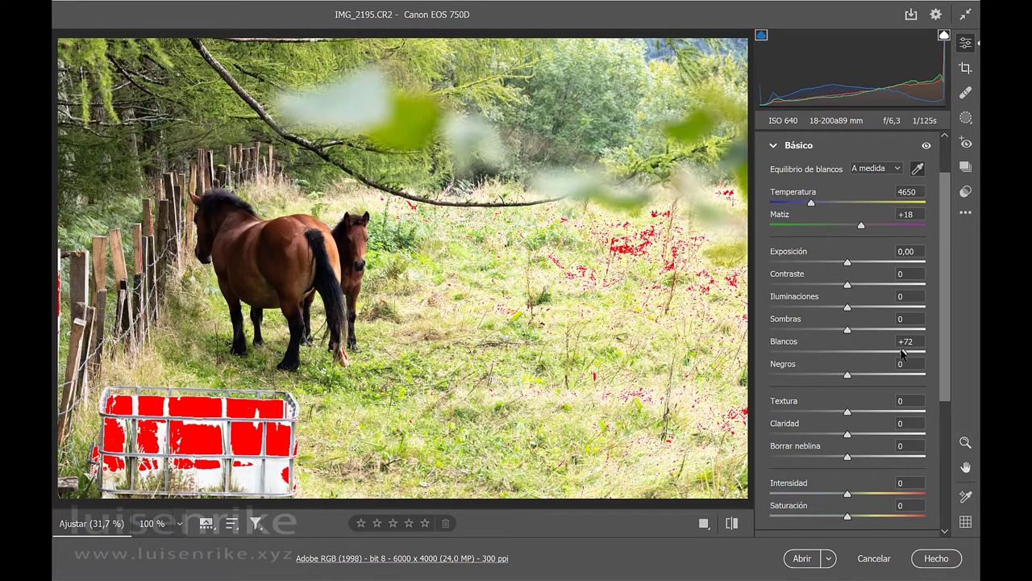
mouse_move(902, 352)
mouse_down()
mouse_move(884, 355)
mouse_move(894, 357)
mouse_up()
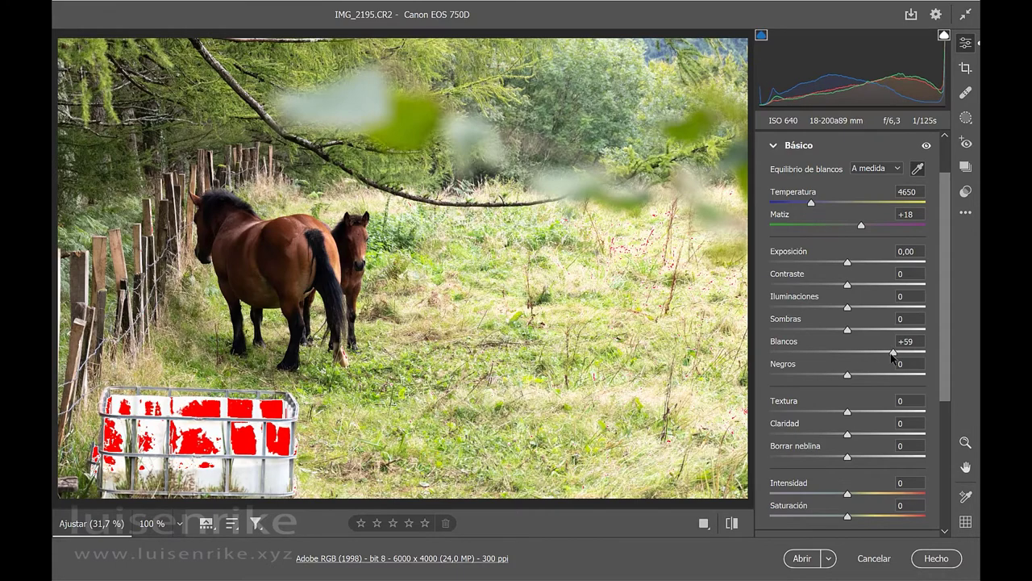
drag(894, 357, 866, 355)
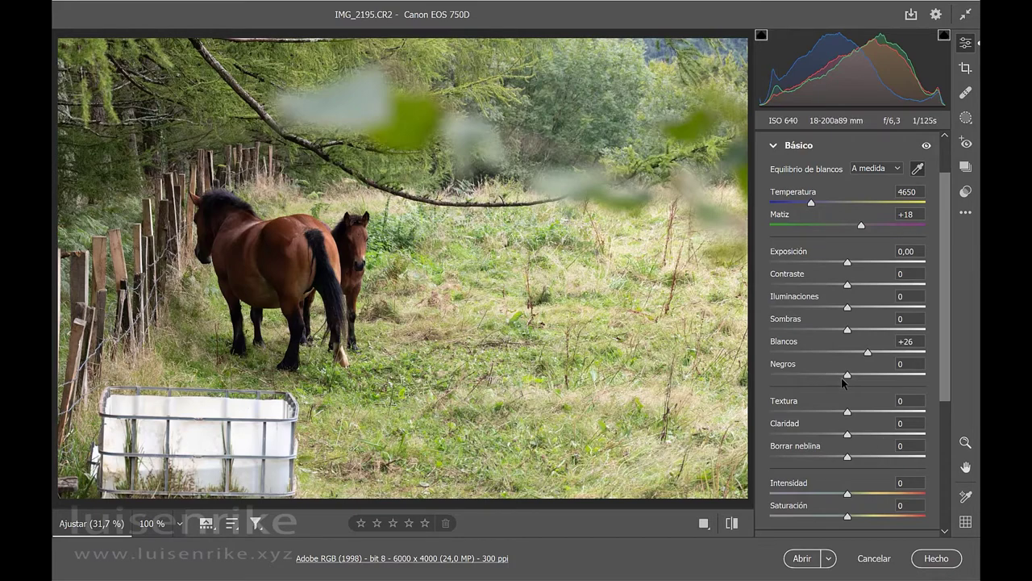
- Try lowering Negros to -29 to check shadow clipping, and return it to 0
drag(847, 378, 824, 377)
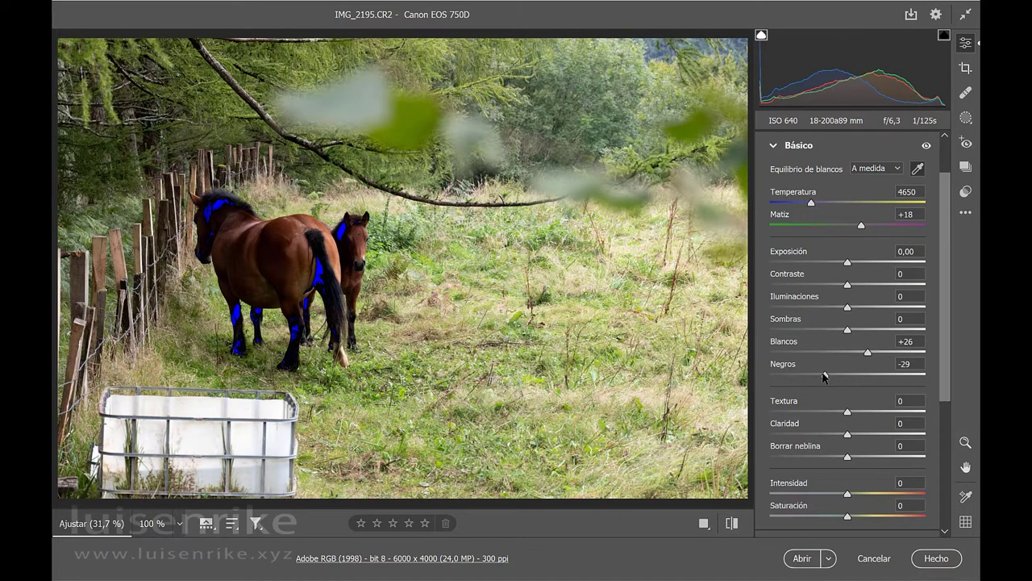
drag(823, 375, 845, 376)
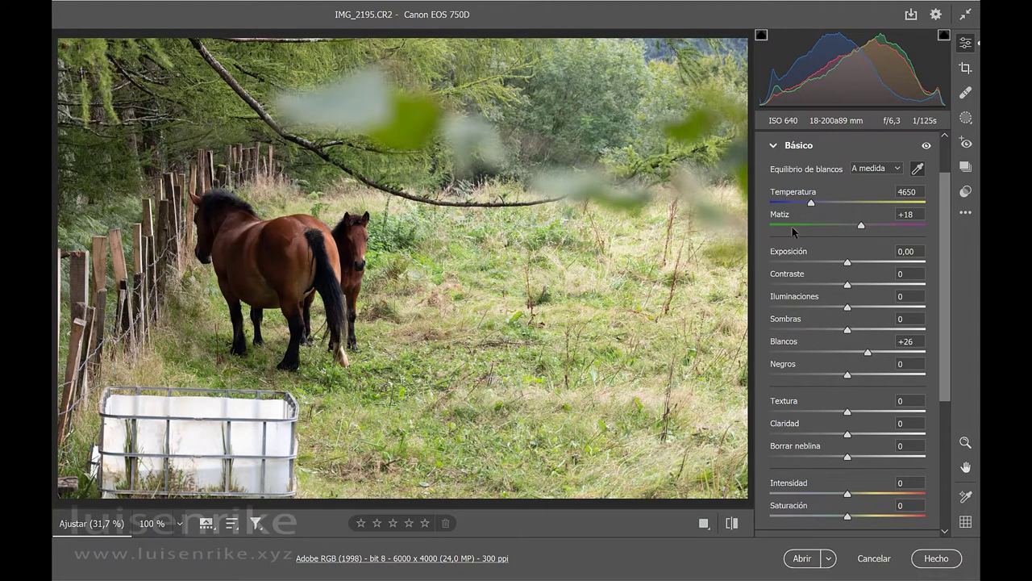
- Set Sombras to +33 and Iluminaciones to -7 in the Básico adjustments
mouse_move(792, 89)
mouse_move(796, 58)
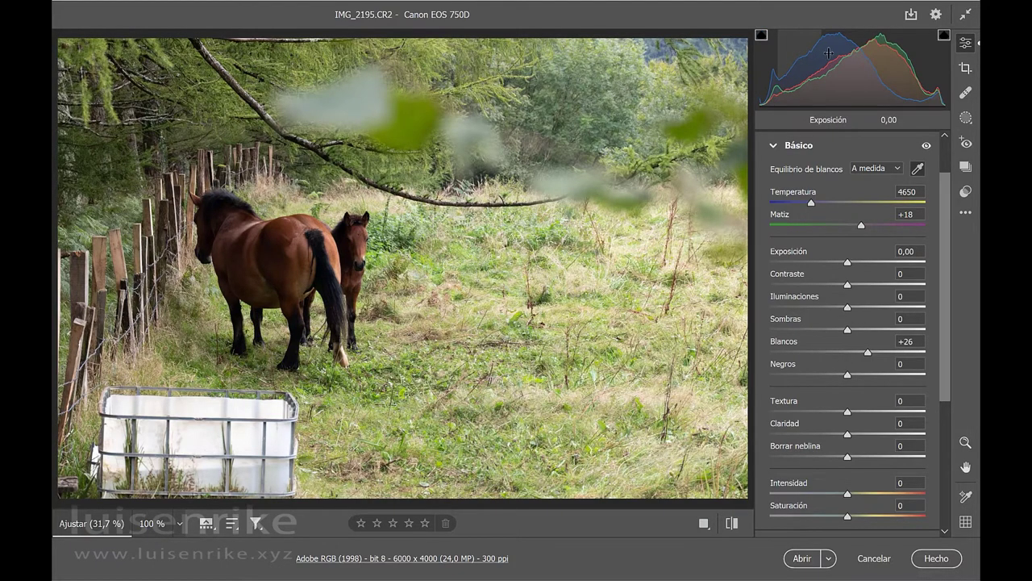
mouse_move(889, 52)
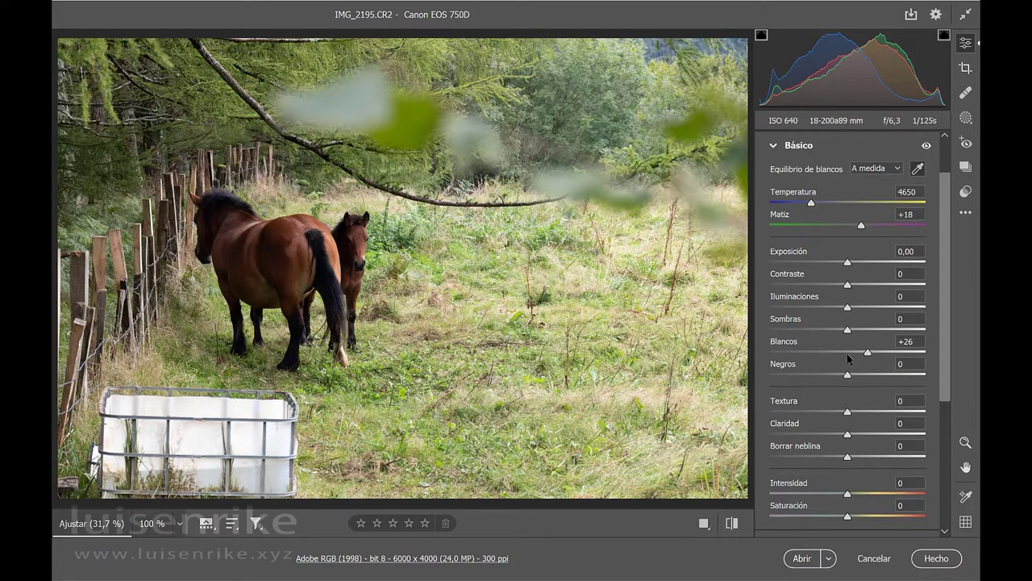
drag(850, 334, 872, 330)
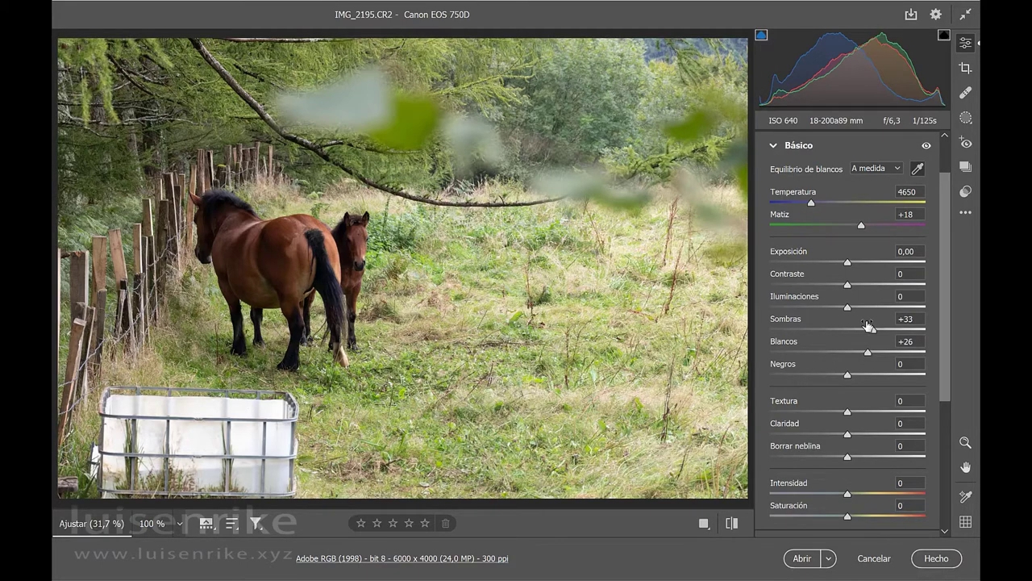
mouse_move(848, 307)
mouse_down()
mouse_move(869, 306)
mouse_move(842, 307)
mouse_up()
- Set Textura to +9 and Claridad to +10, and boost the colour with Intensidad +12 and Saturación +10
drag(847, 413, 750, 442)
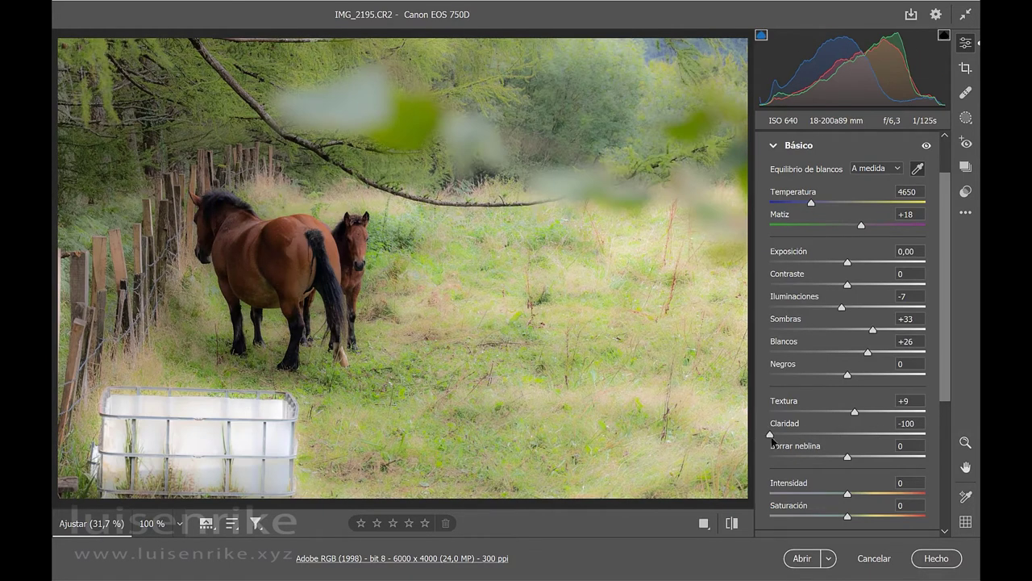
drag(771, 434, 949, 418)
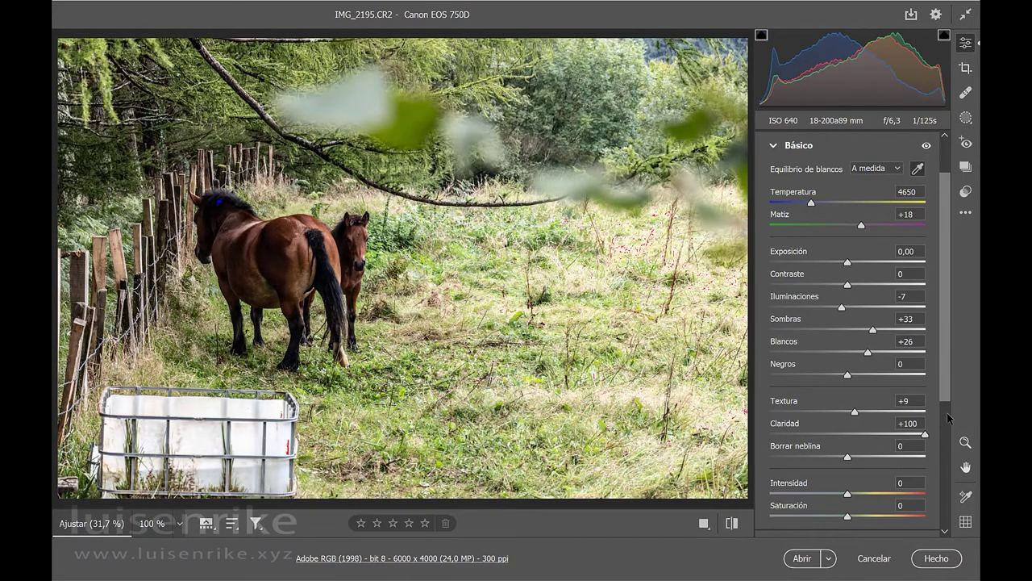
drag(949, 417, 857, 452)
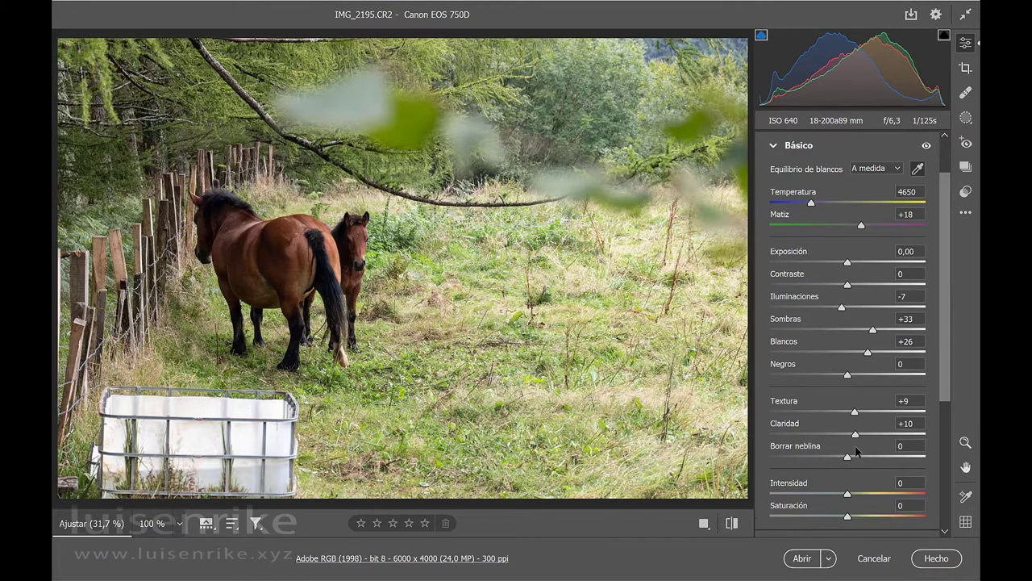
scroll(857, 452, down, 2)
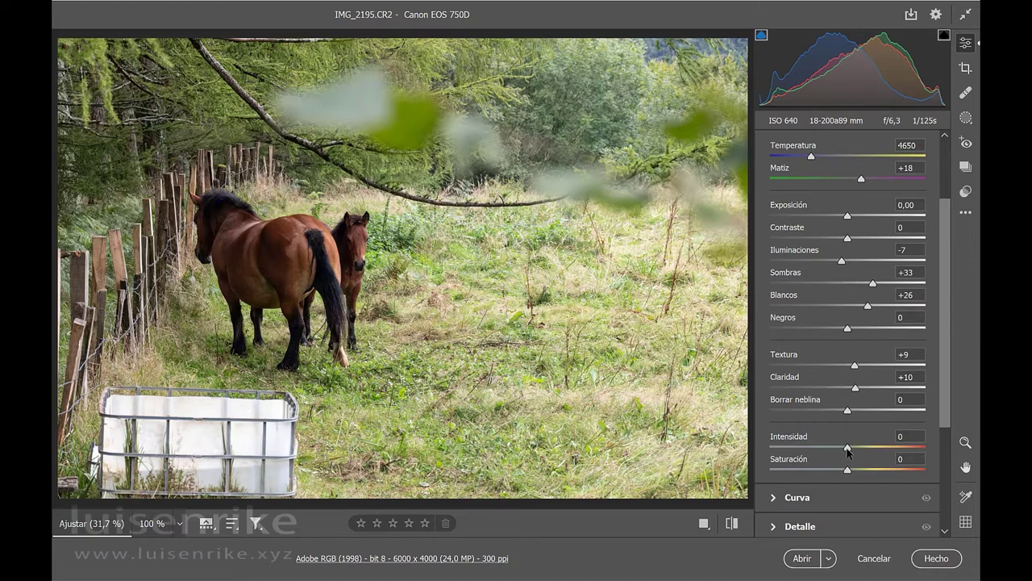
drag(847, 448, 858, 473)
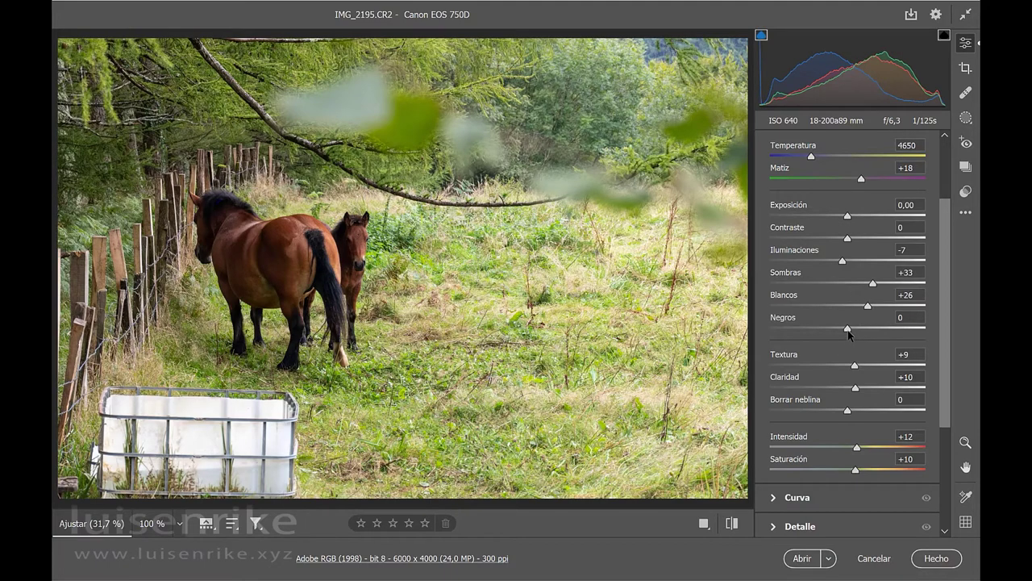
- Refine the dark tones by setting Negros to +7 and Sombras to +21, and collapse the Básico adjustments
drag(848, 333, 854, 334)
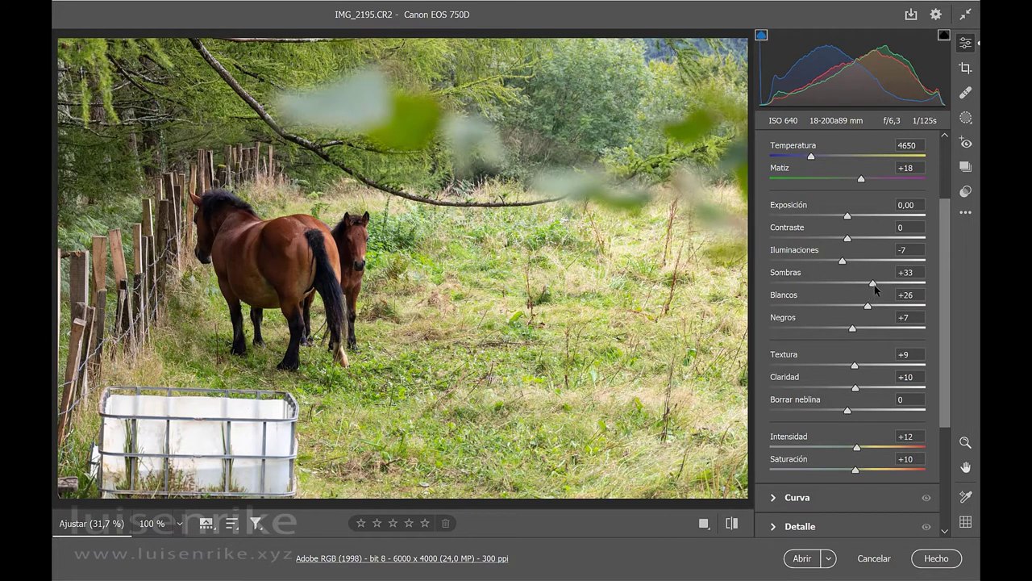
drag(874, 285, 866, 286)
scroll(943, 177, up, 3)
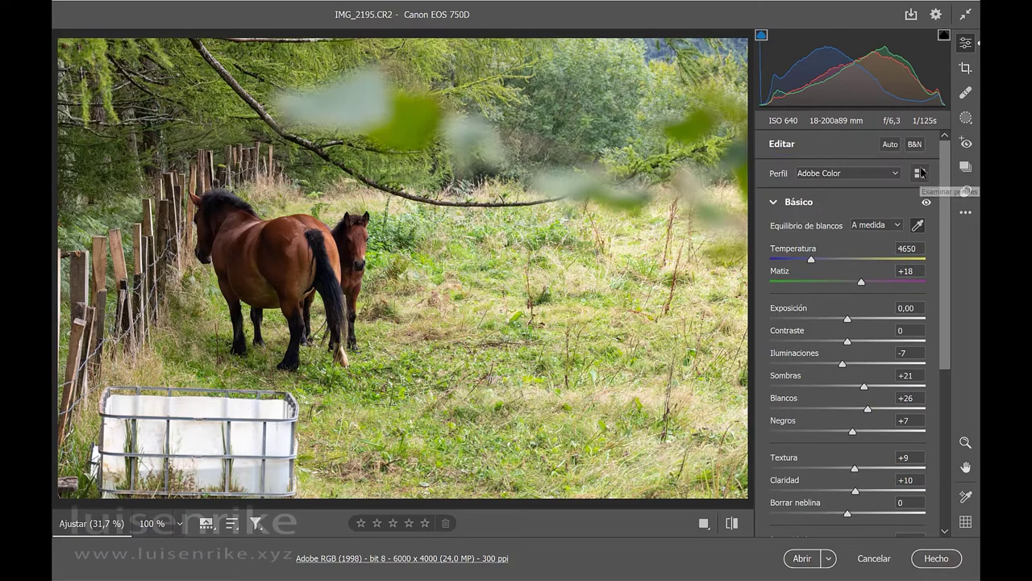
click(773, 203)
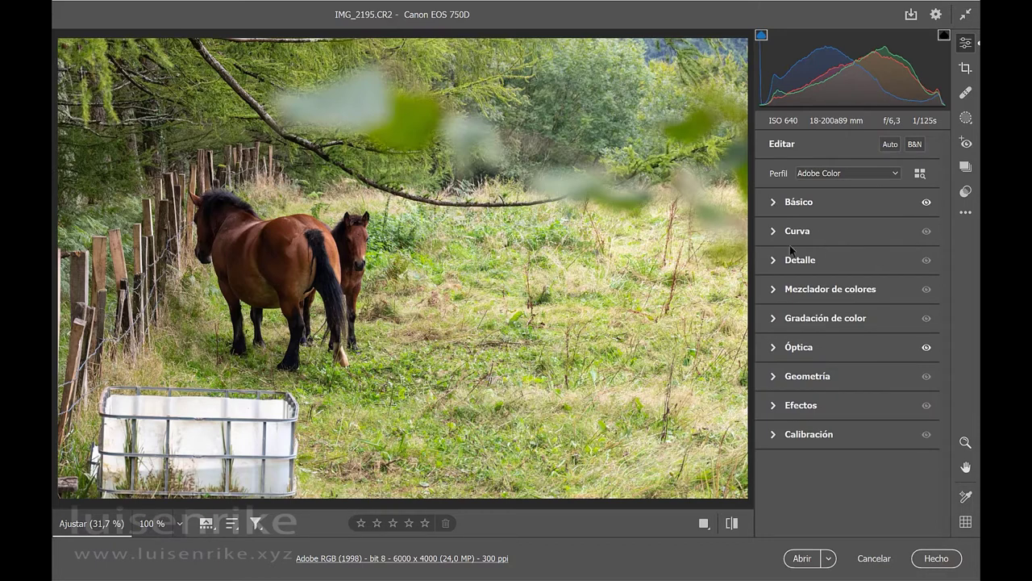
- Shape the parametric curve with Iluminaciones +10 and Oscuros -7, and compare the photo with and without it
click(774, 232)
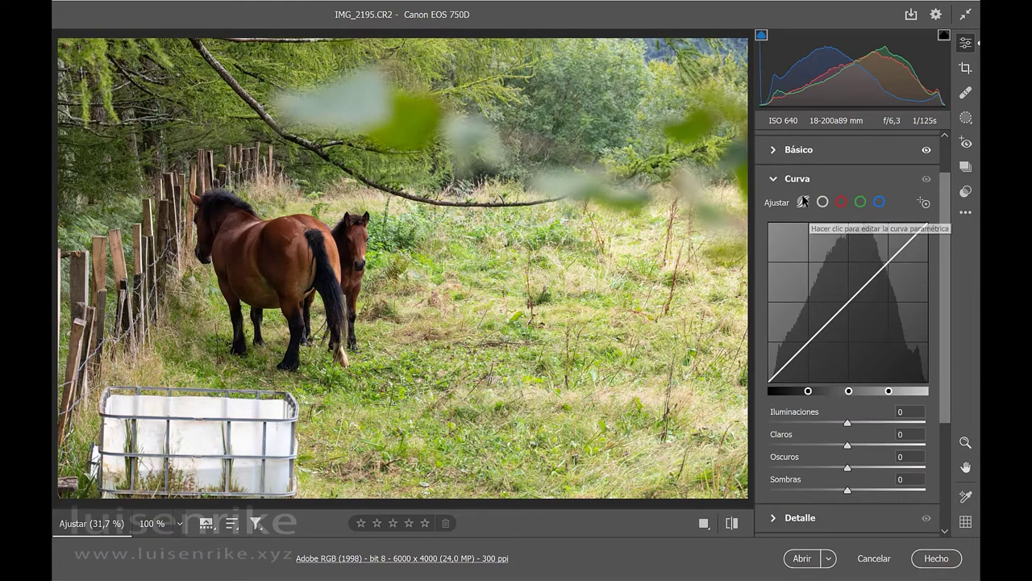
drag(892, 250, 894, 242)
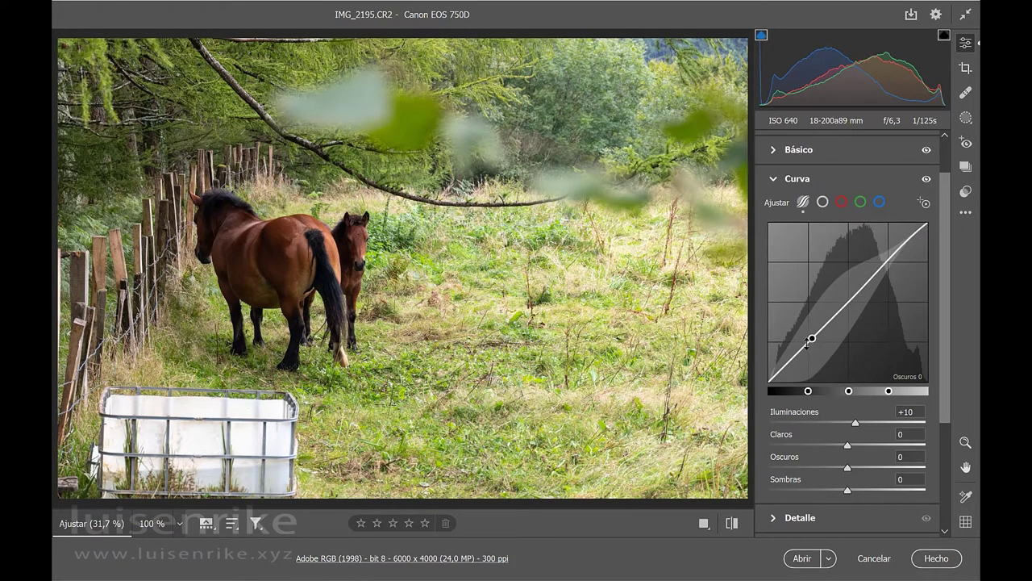
drag(809, 339, 810, 343)
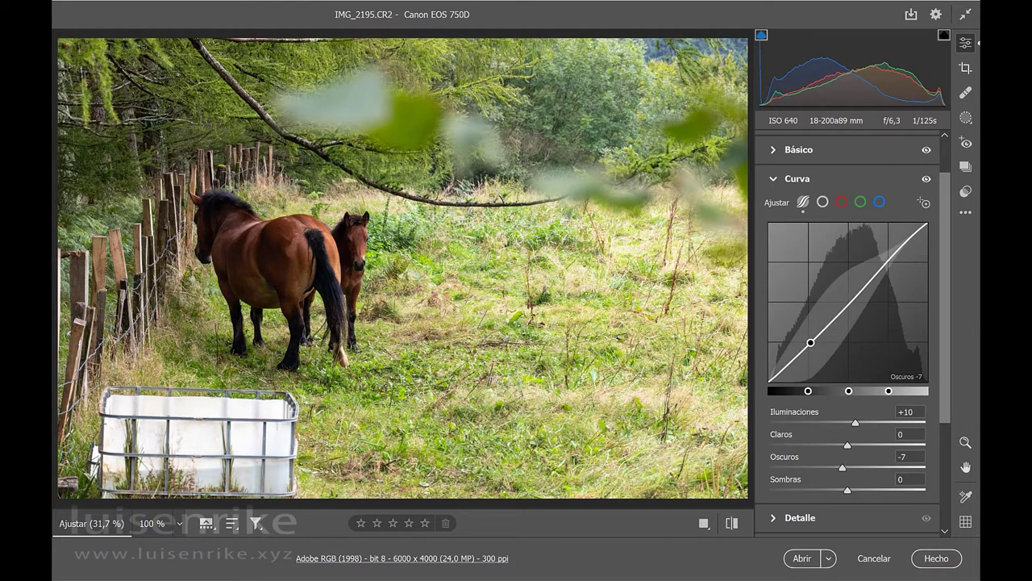
click(925, 180)
click(924, 180)
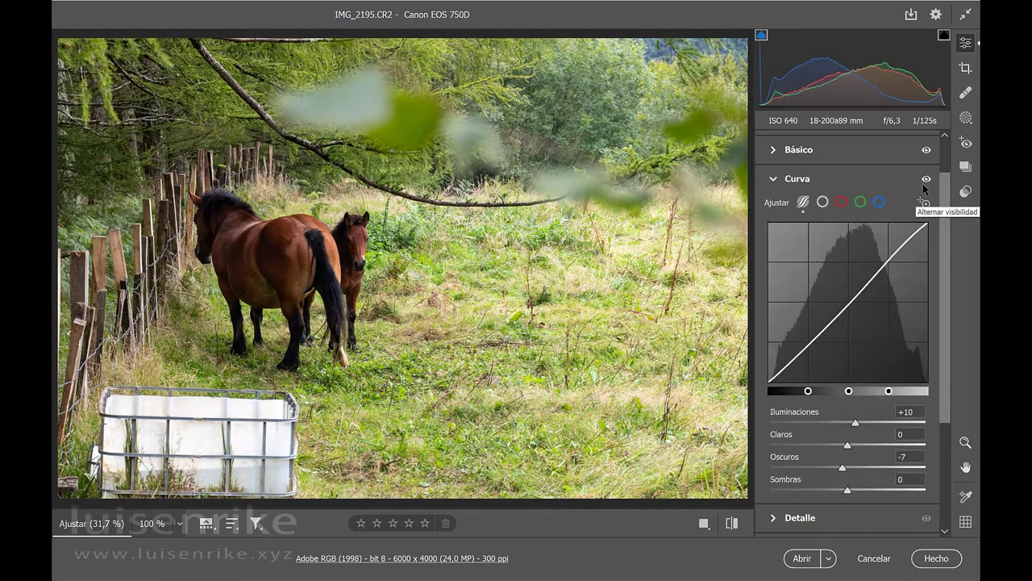
click(774, 180)
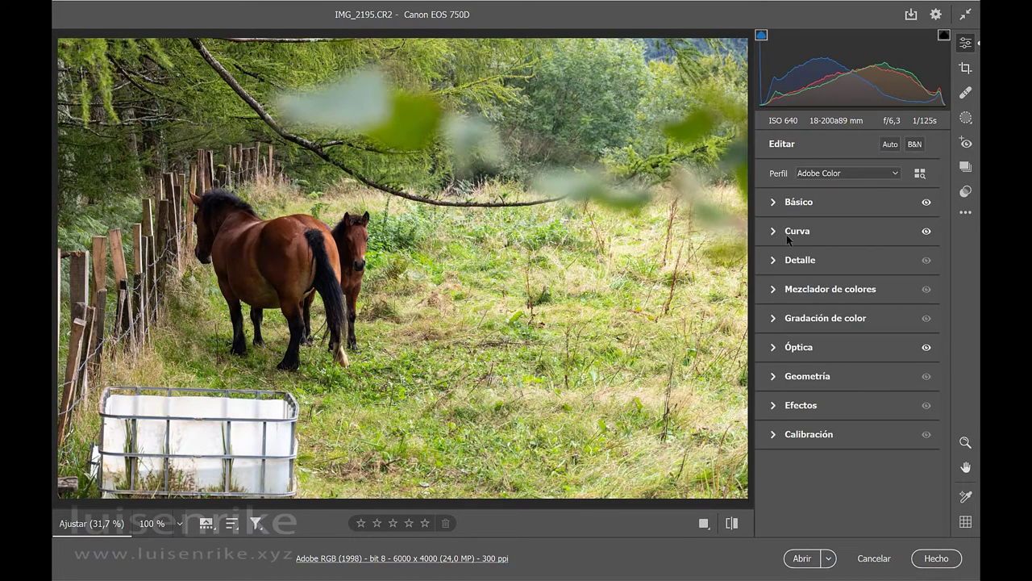
- Grade the colours with a warm tint in Iluminaciones (H 40, S 8) and a blue tint in Sombras (H 222, S 16)
click(773, 315)
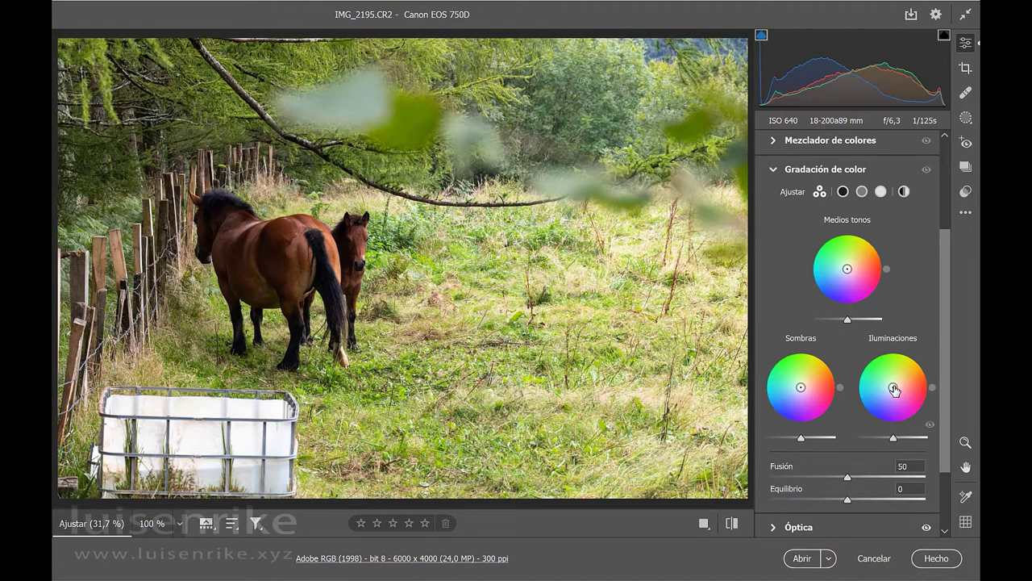
drag(893, 390, 895, 386)
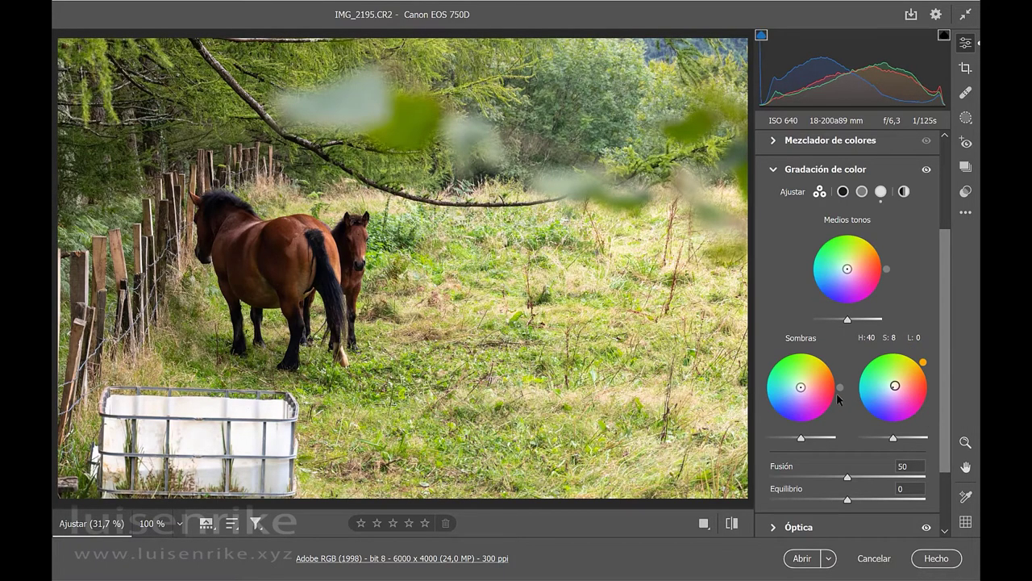
drag(800, 387, 797, 390)
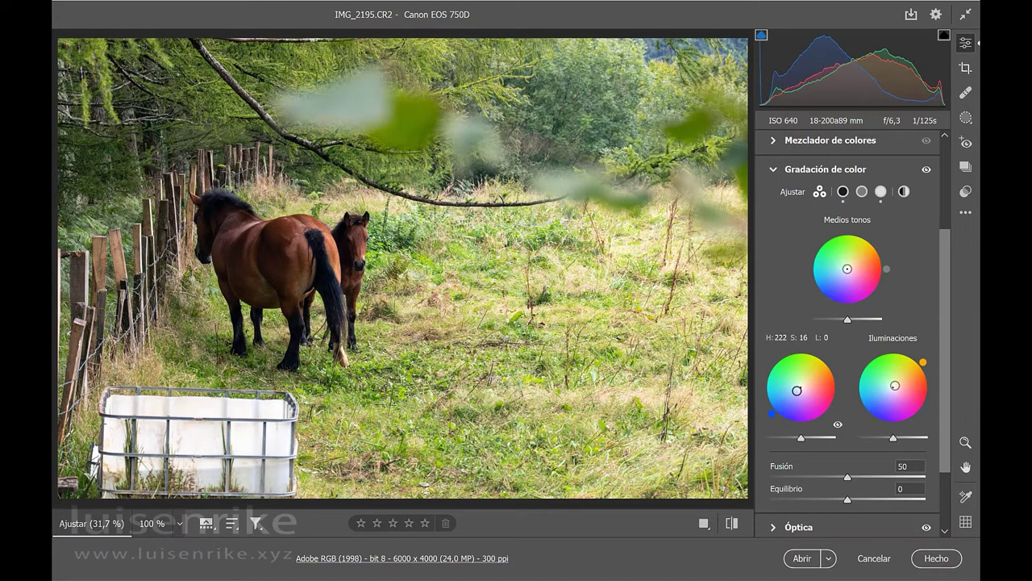
- Compare the photo with and without the colour grading, and collapse the Gradación de color adjustments
click(926, 169)
click(926, 169)
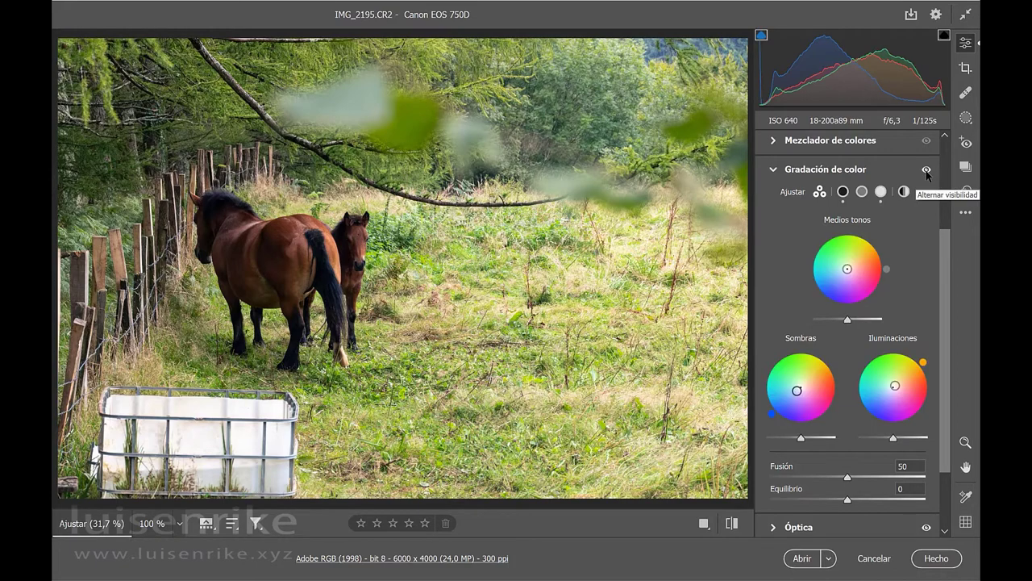
click(926, 169)
click(926, 169)
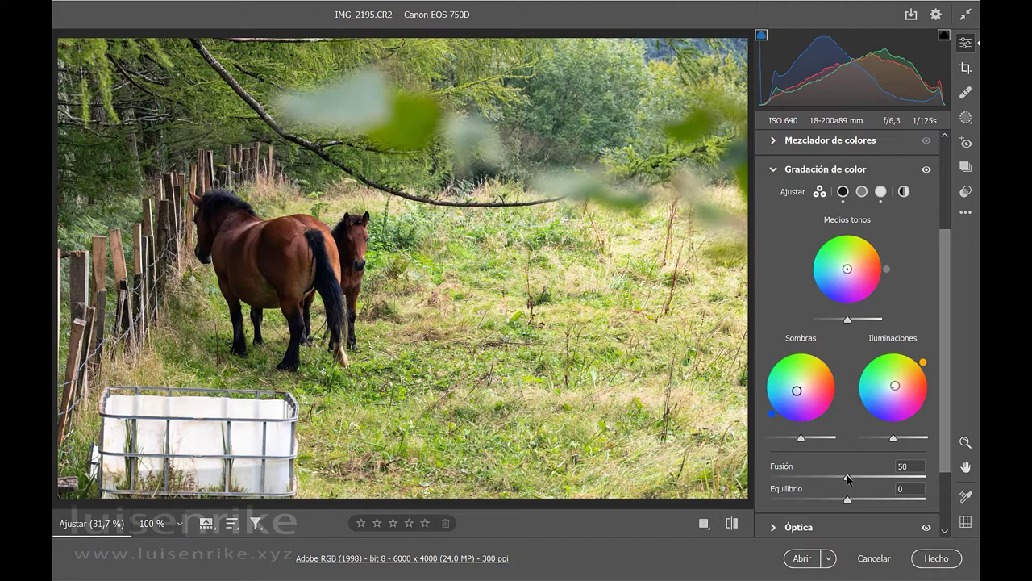
mouse_move(847, 477)
mouse_down()
mouse_move(873, 475)
mouse_move(849, 479)
mouse_up()
click(772, 170)
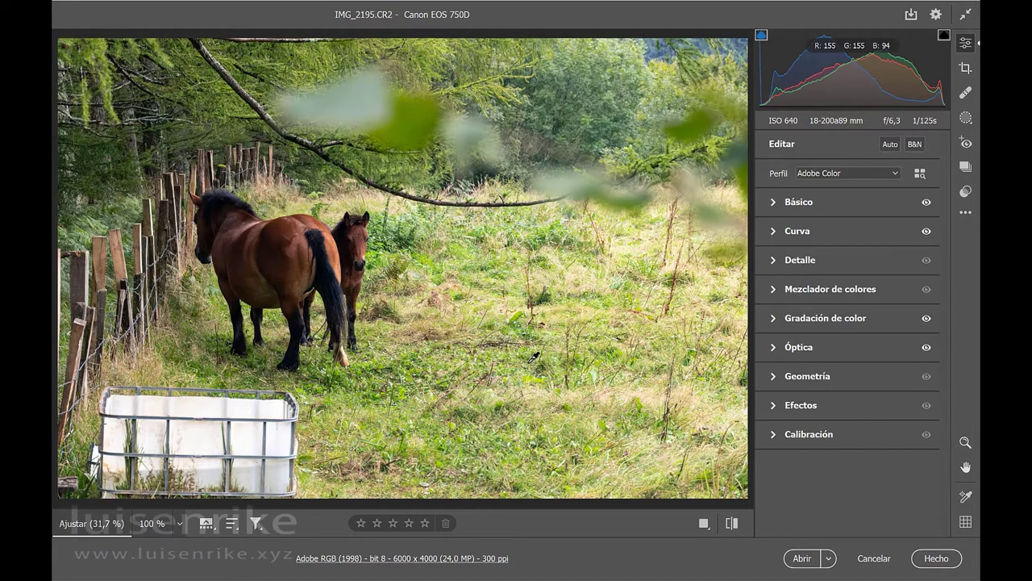
- Create a subject mask on the two horses and set its Tono to +0,9 and Saturación to +63
click(966, 118)
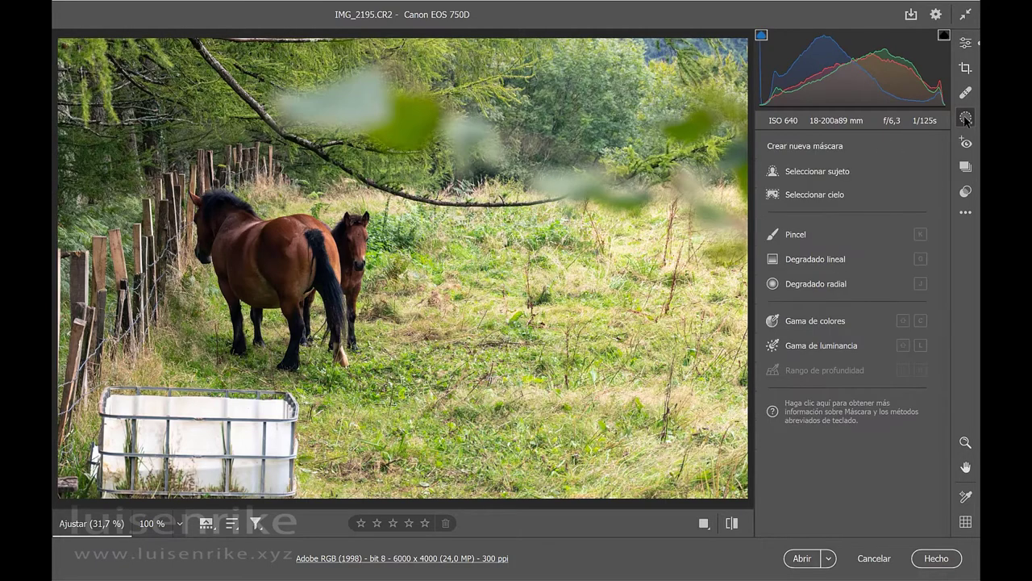
click(814, 178)
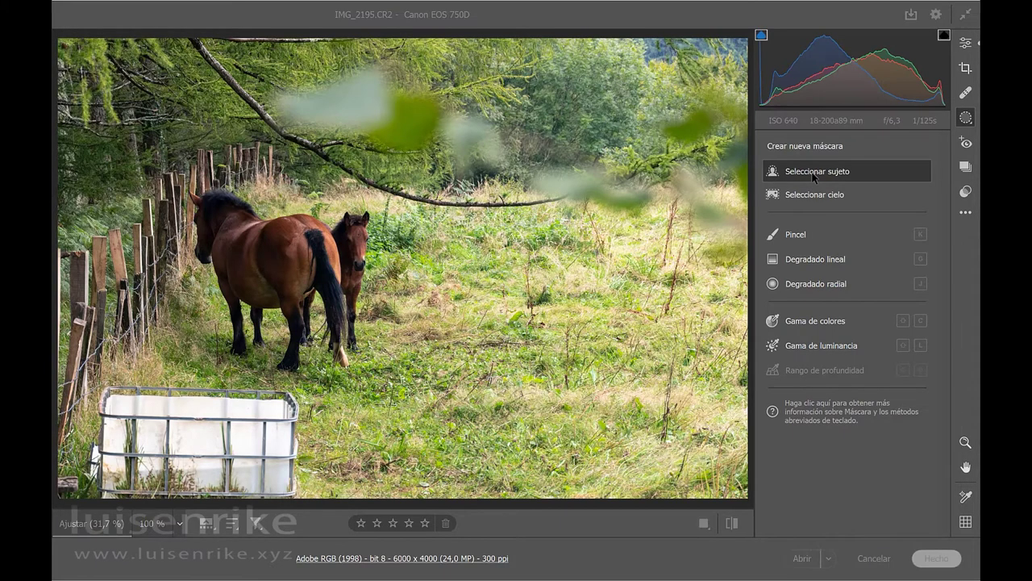
click(812, 171)
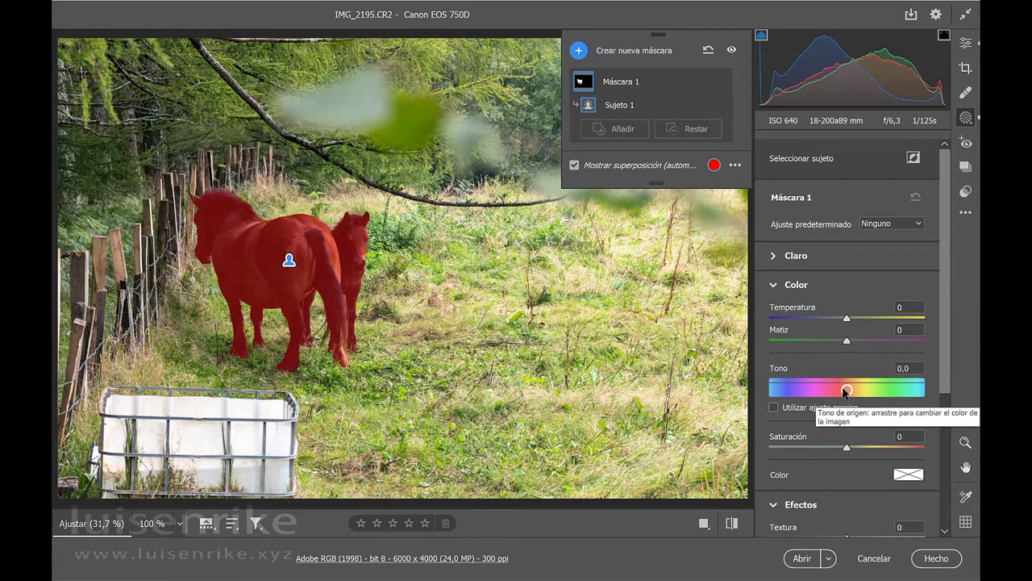
mouse_move(846, 390)
mouse_down()
mouse_move(862, 390)
mouse_move(790, 390)
mouse_move(848, 399)
mouse_up()
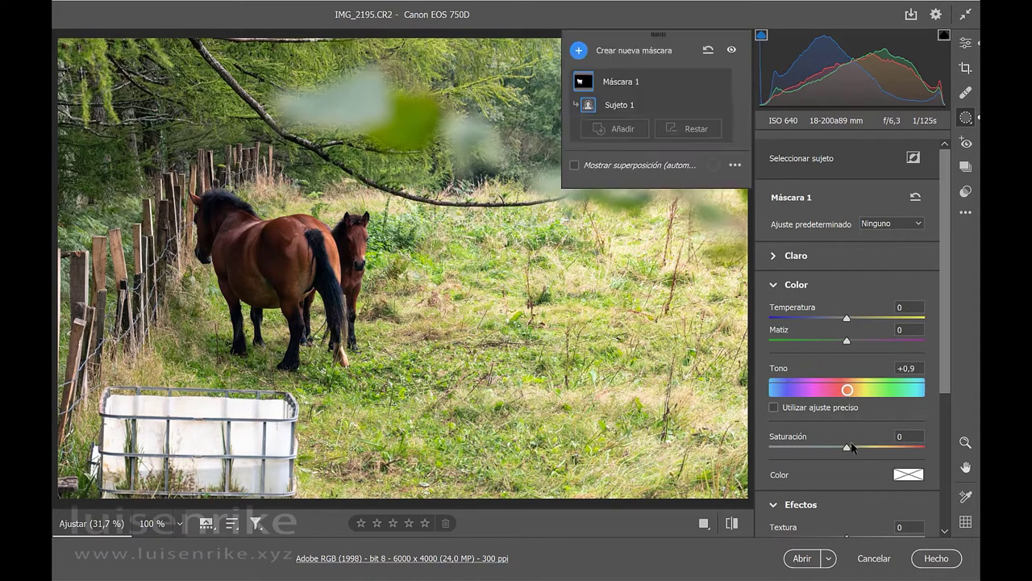
drag(849, 450, 897, 452)
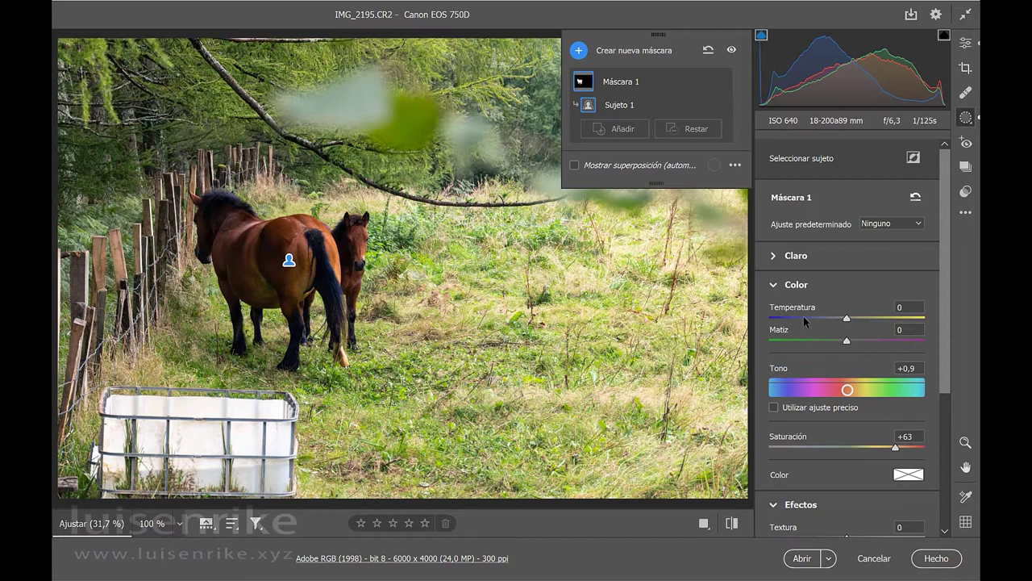
- Warm the horses' mask by setting Temperatura to +10 and Matiz to +13
scroll(816, 451, down, 5)
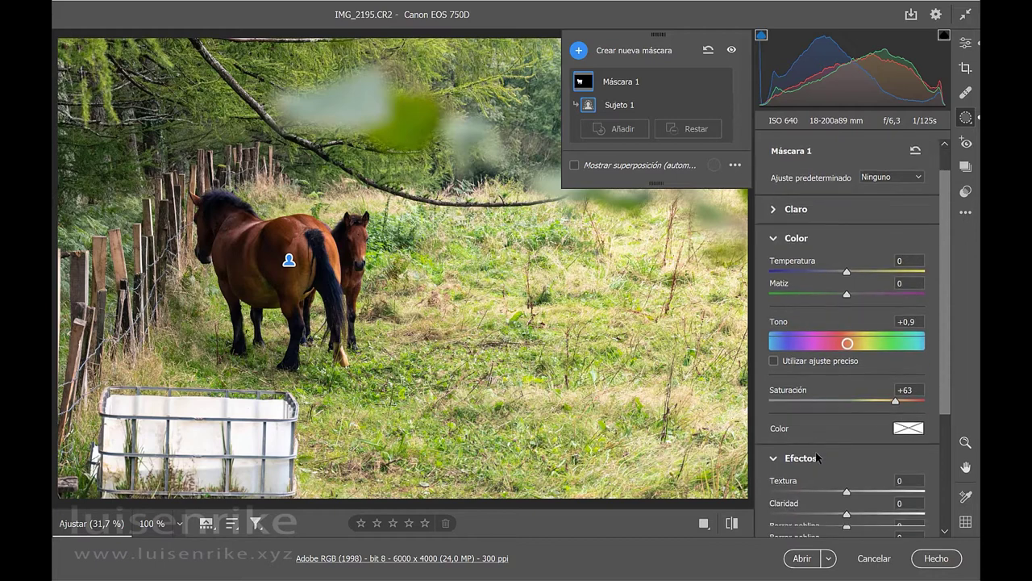
scroll(817, 457, down, 1)
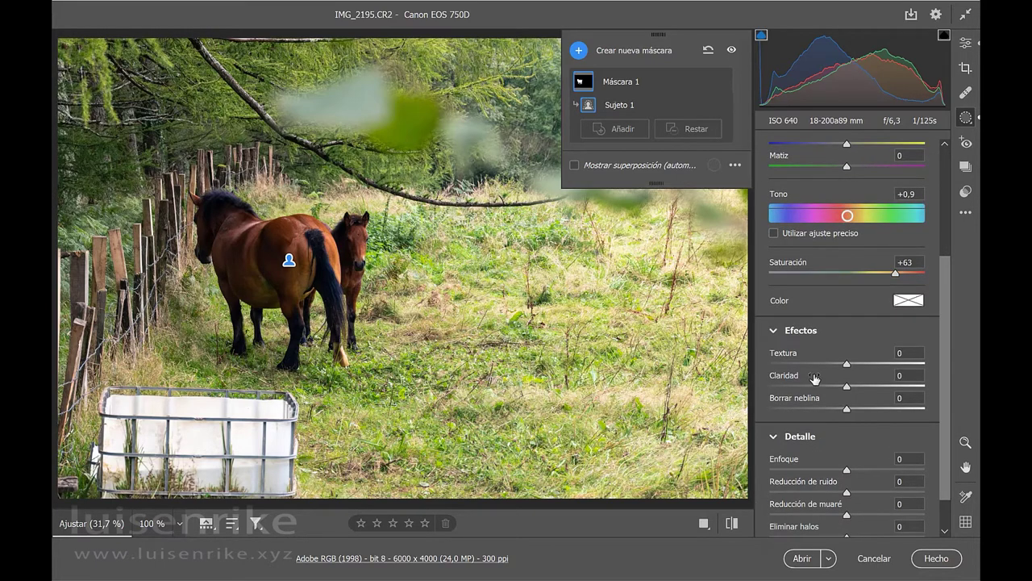
scroll(847, 391, up, 1)
scroll(848, 392, up, 3)
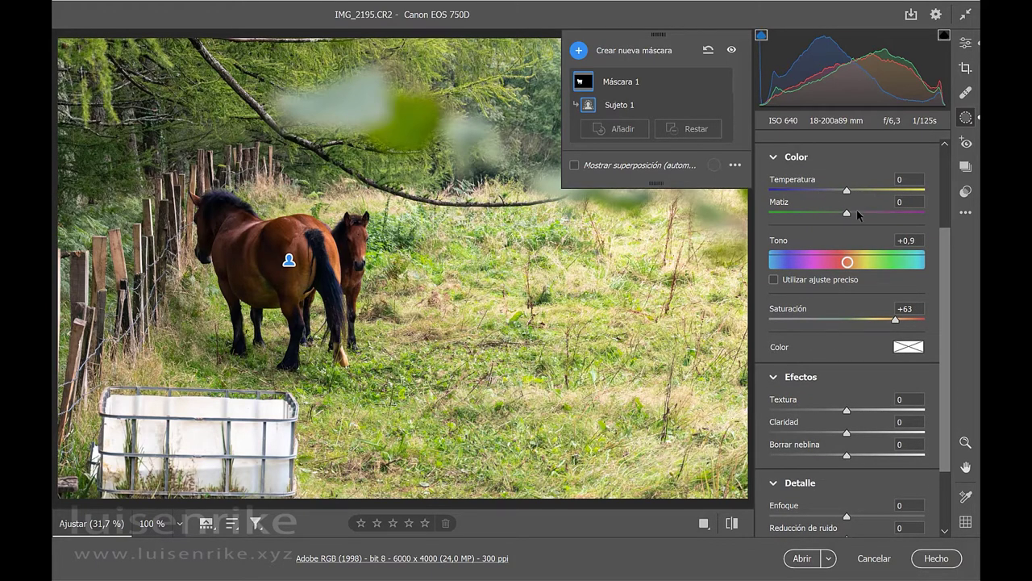
scroll(855, 211, up, 2)
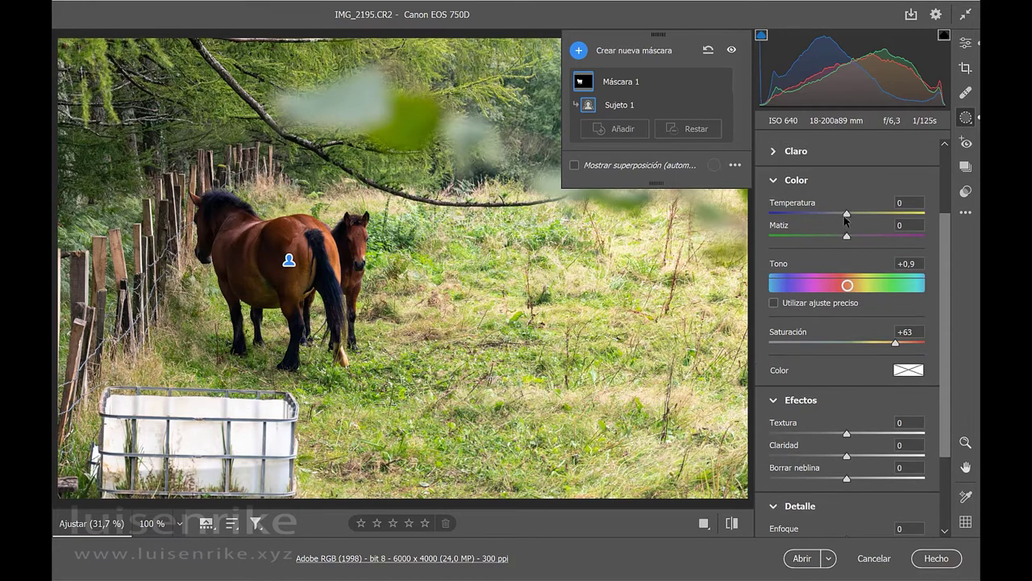
drag(846, 217, 856, 244)
- Compare the edited photo with its default settings, first by toggling between them and finally in a side-by-side Antes/Después view
click(732, 524)
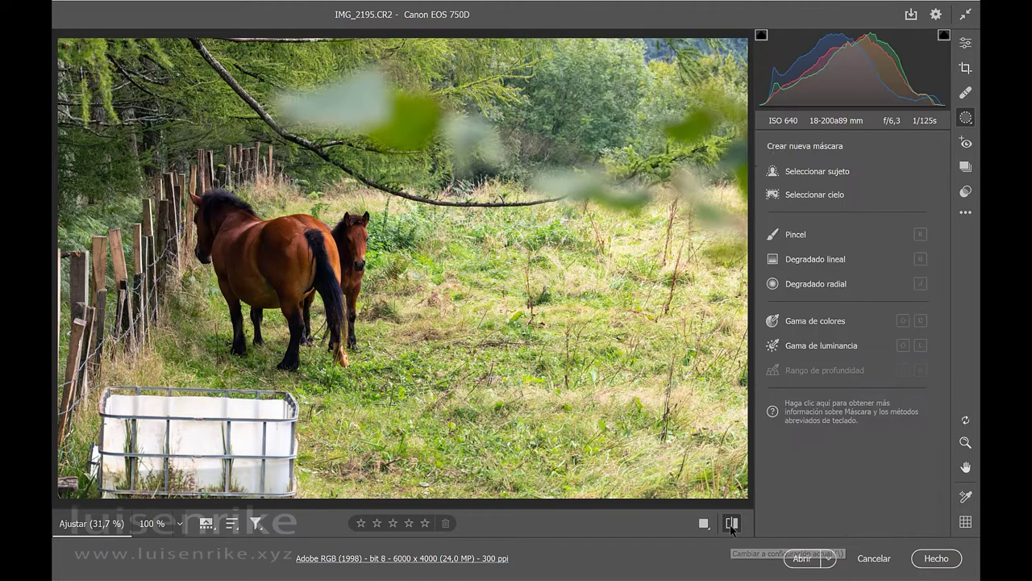
click(732, 524)
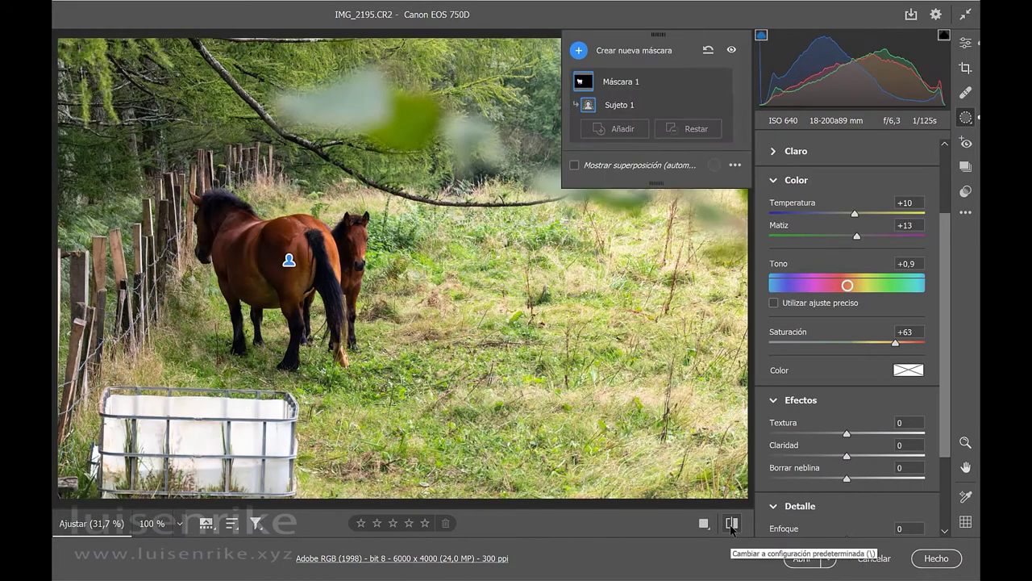
click(732, 524)
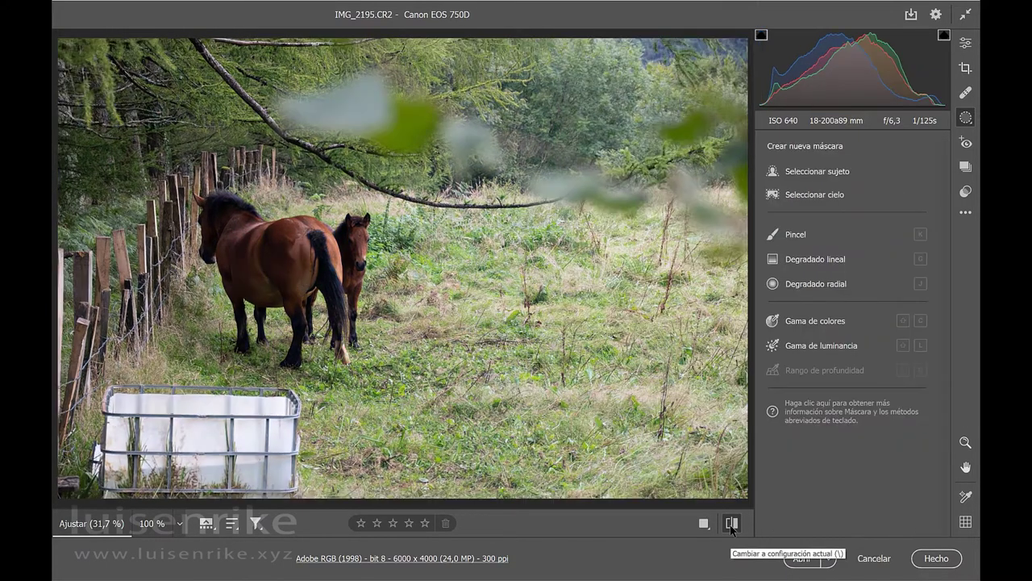
click(732, 524)
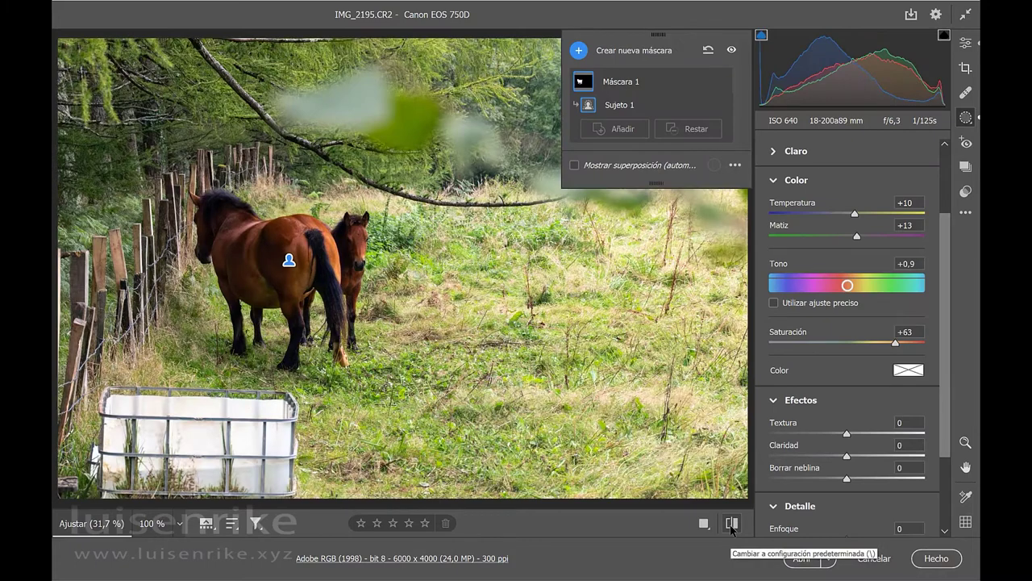
click(703, 523)
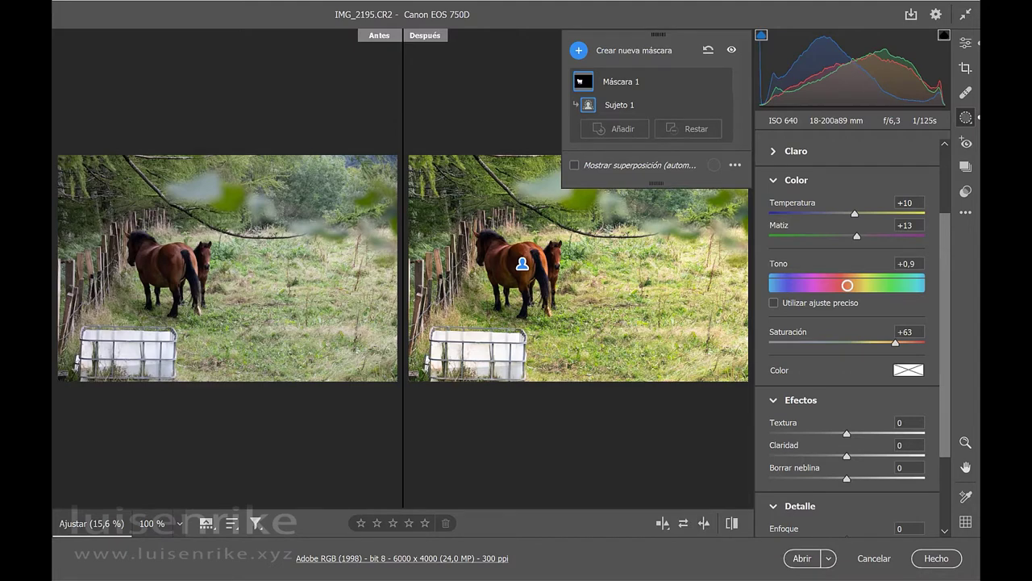
- Discard all changes to the photo and close Camera Raw
click(860, 559)
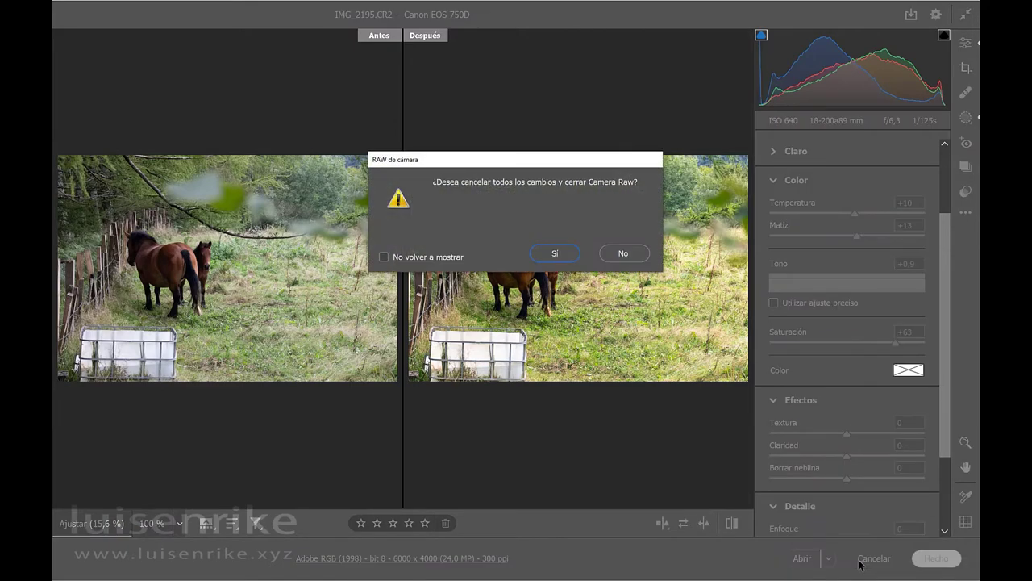
click(624, 254)
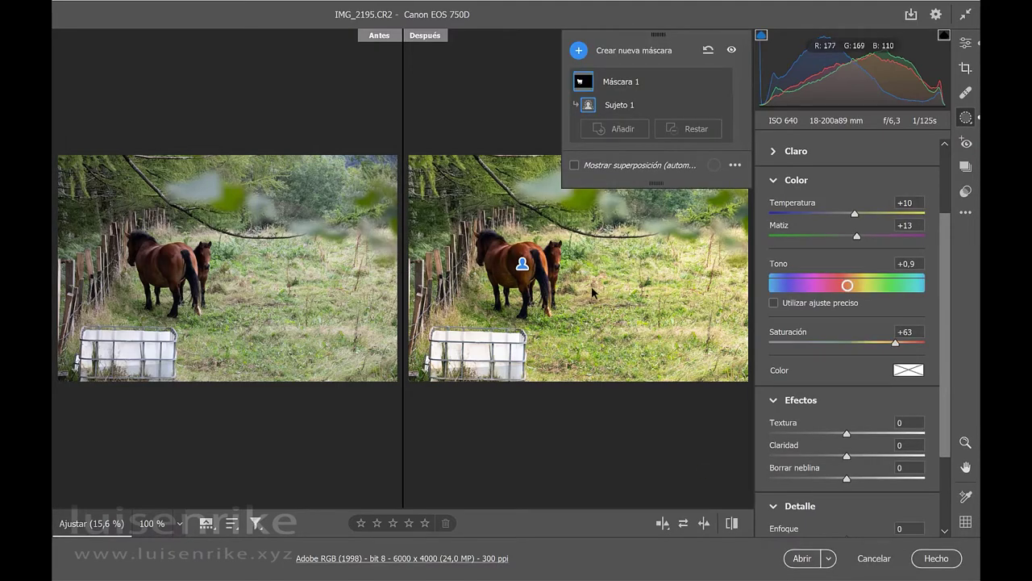
click(859, 560)
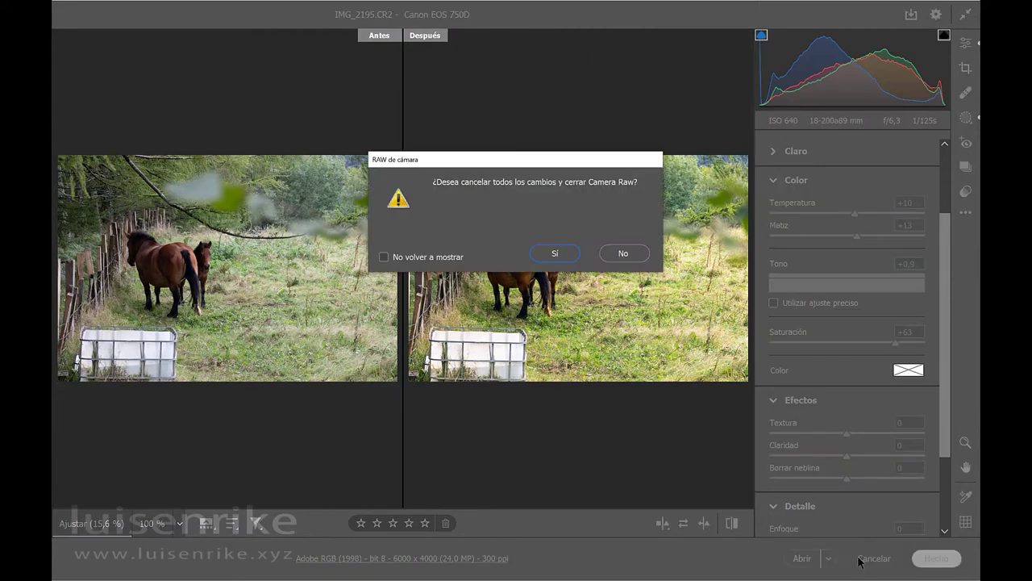
click(554, 253)
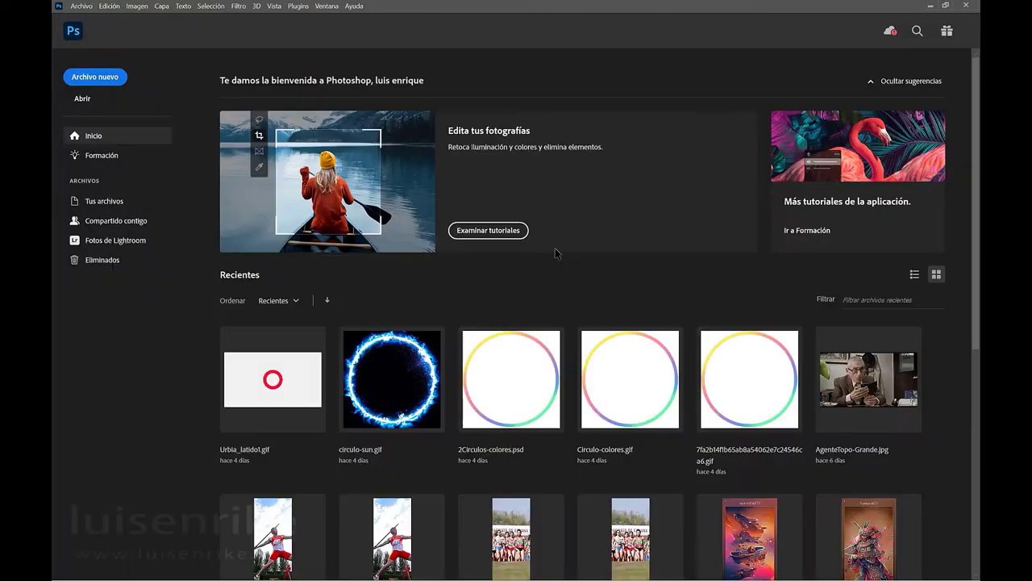
- Open the raw photo IMG_2641.CR2 of the horses on the hillside
click(81, 5)
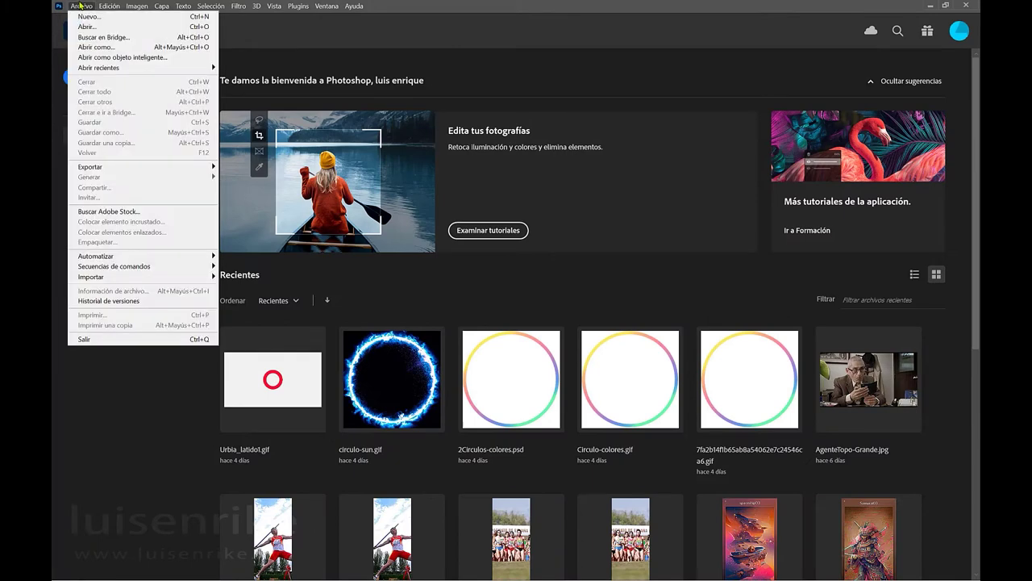
click(91, 27)
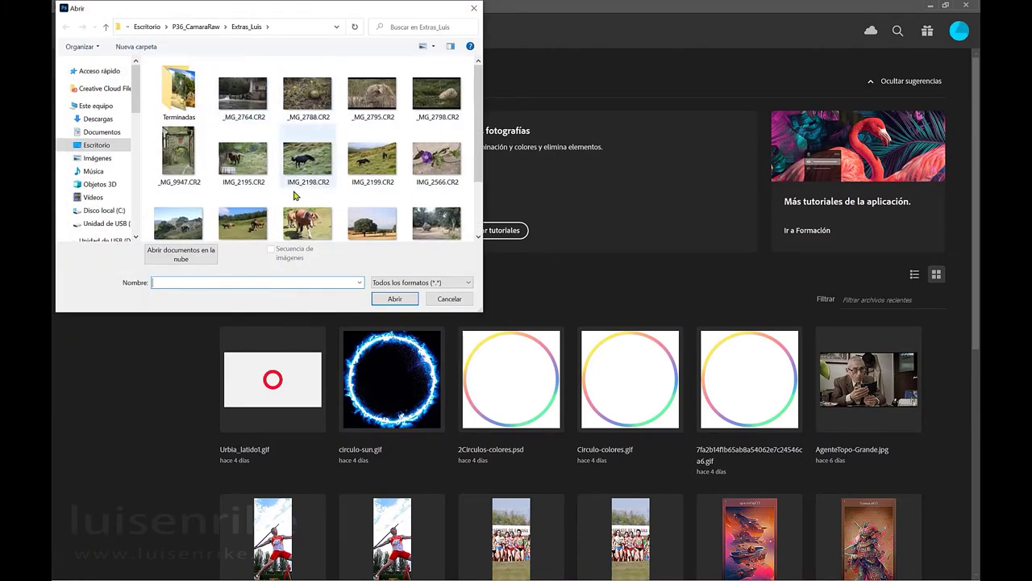
click(243, 226)
double_click(242, 226)
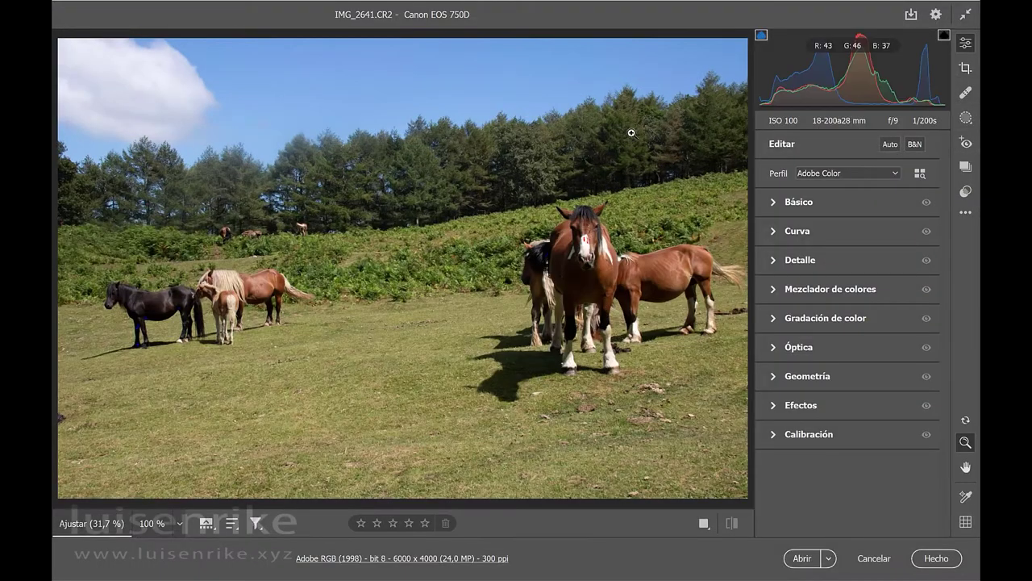
- Create a sky mask and set its Temperatura to -80 for a deeper blue
click(966, 118)
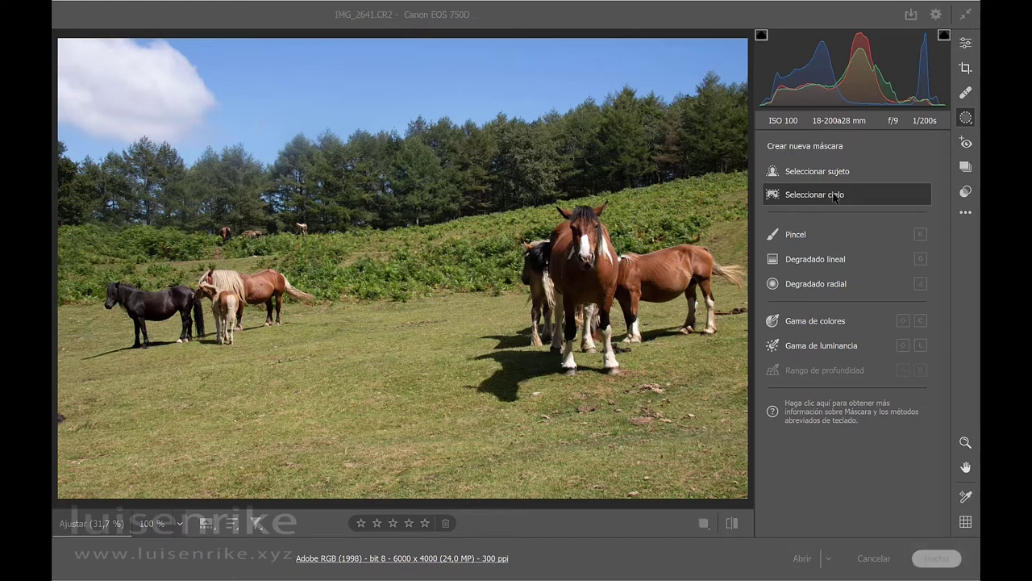
click(834, 193)
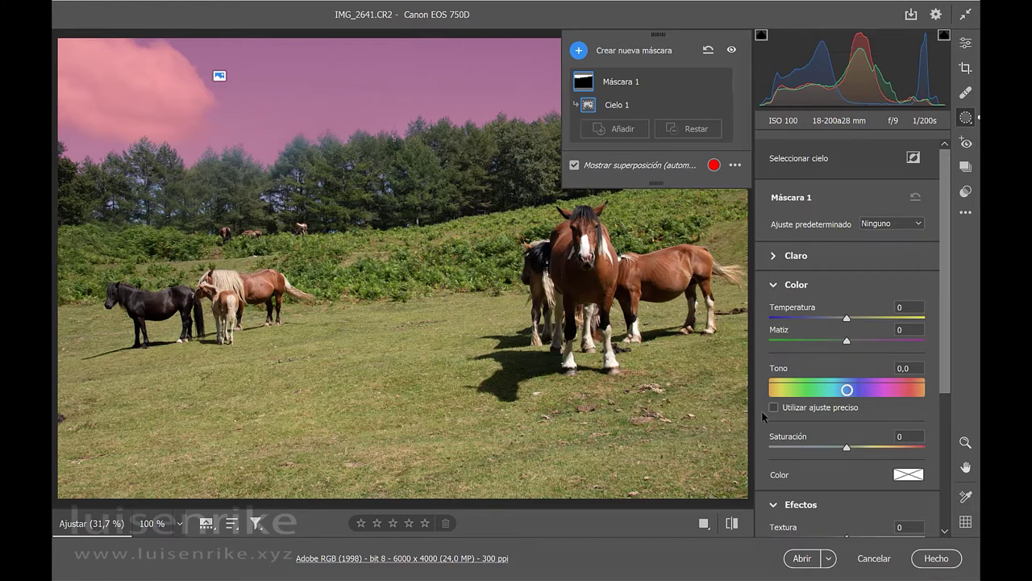
click(846, 319)
drag(846, 324, 783, 333)
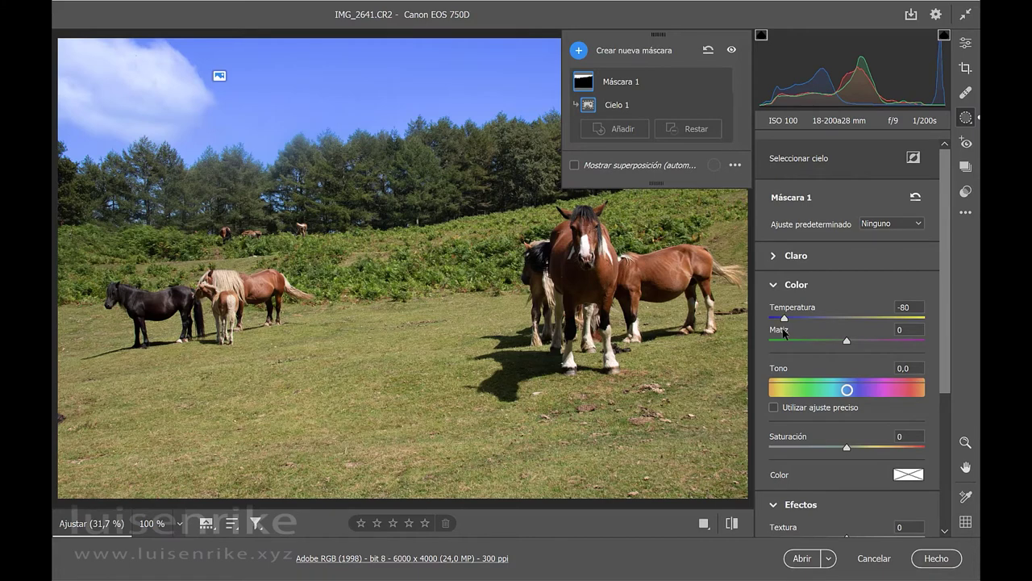
click(784, 332)
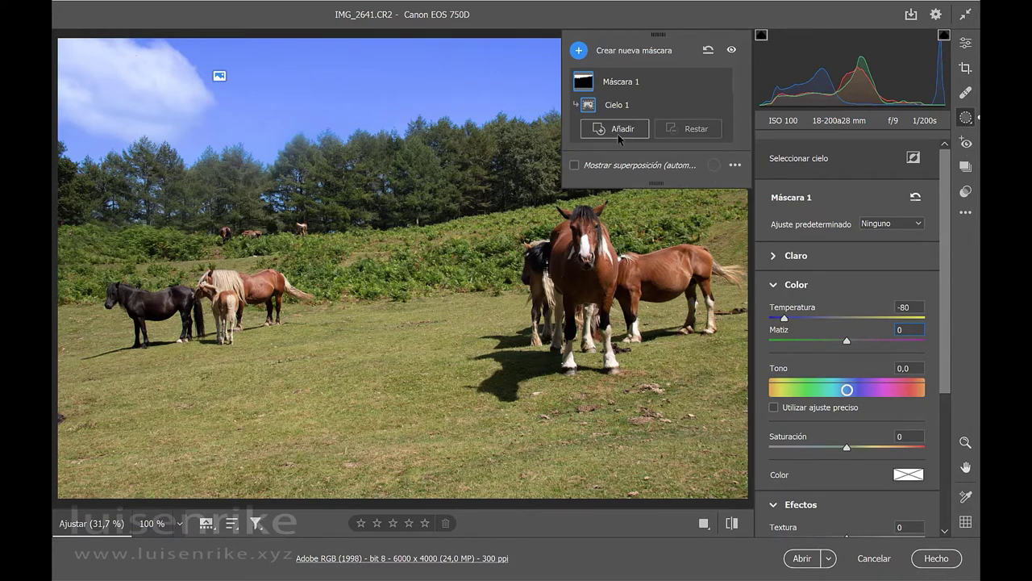
- Add a new linear gradient mask running from the photo's lower edge up to the far edge of the grass
click(735, 166)
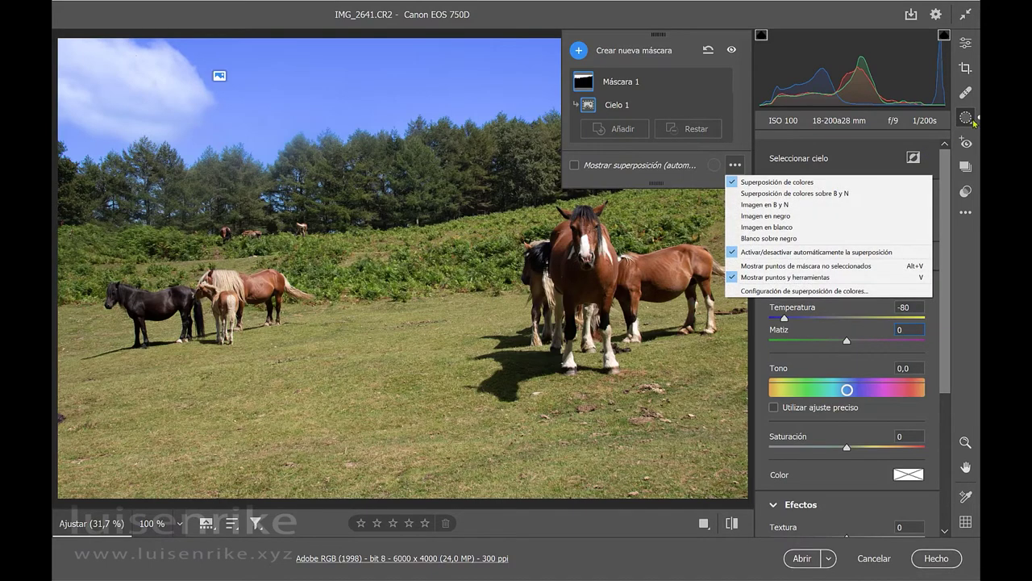
click(641, 51)
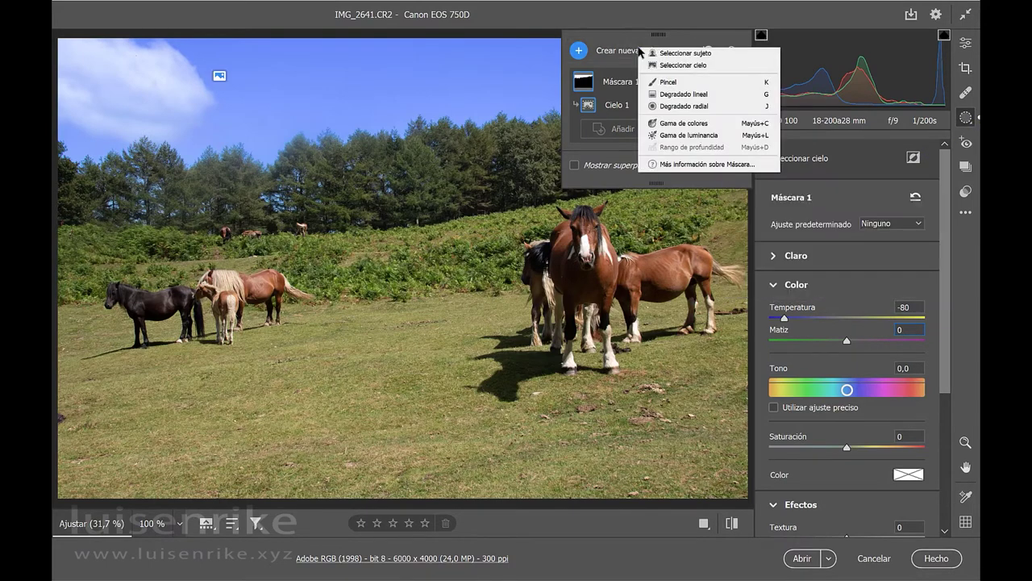
click(710, 95)
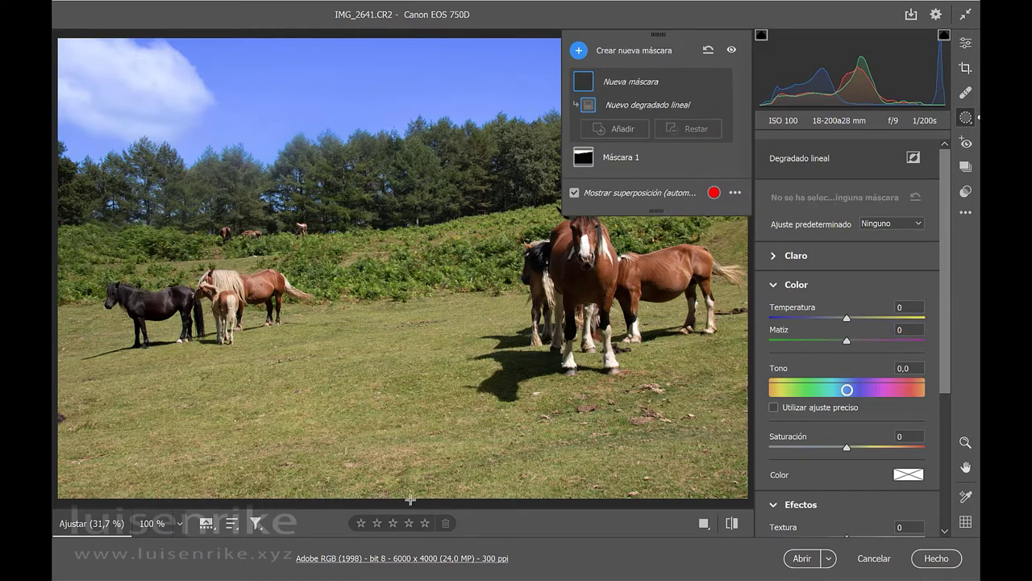
drag(411, 500, 411, 295)
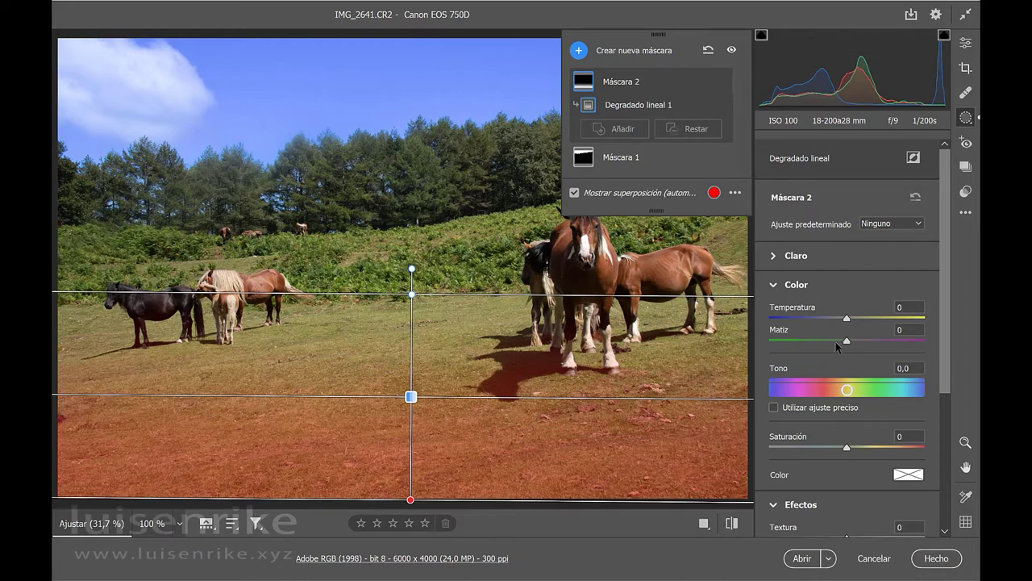
- Set the foreground gradient mask's Matiz to -100 to make the grass greener
drag(846, 341, 760, 338)
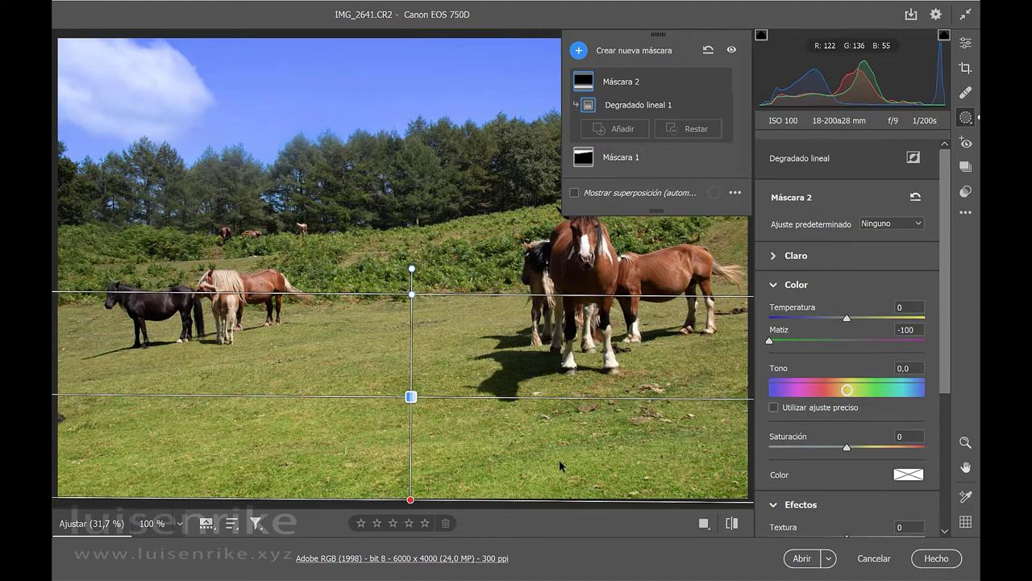
- Add a radial gradient mask with Temperatura +49 around the large brown horses, enlarging and shifting it to cover their legs
click(615, 51)
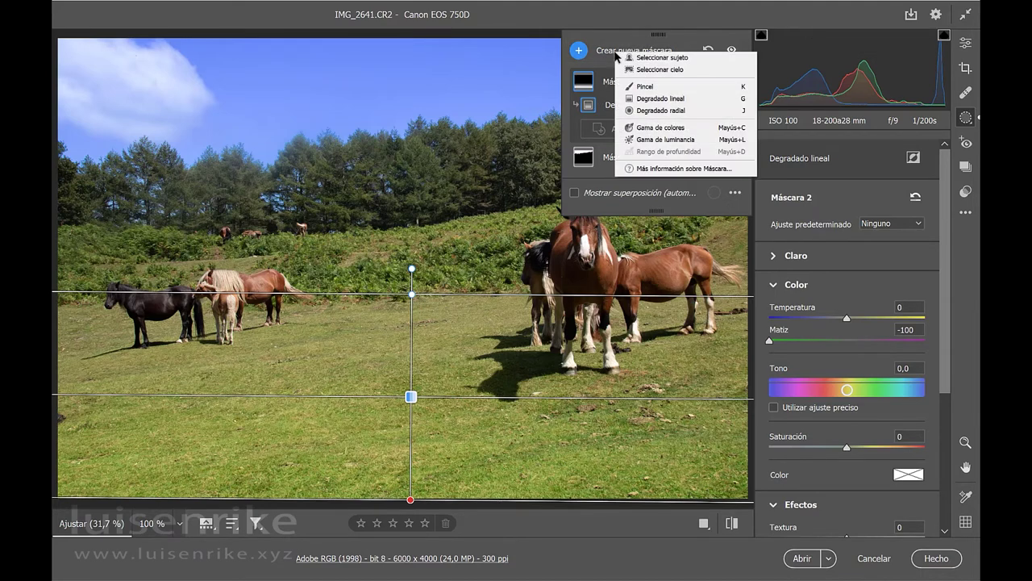
click(670, 111)
drag(589, 265, 494, 197)
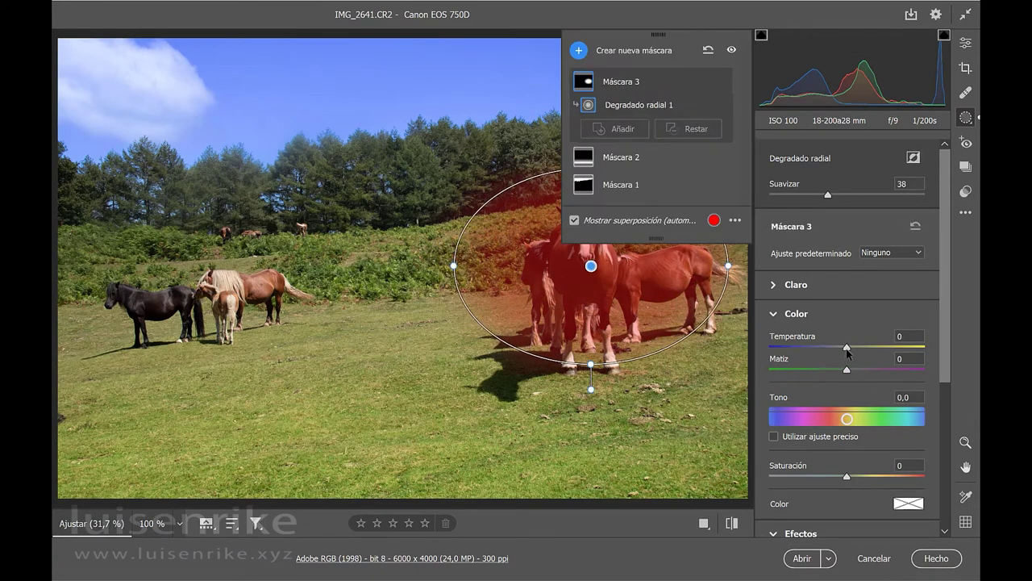
drag(846, 349, 885, 350)
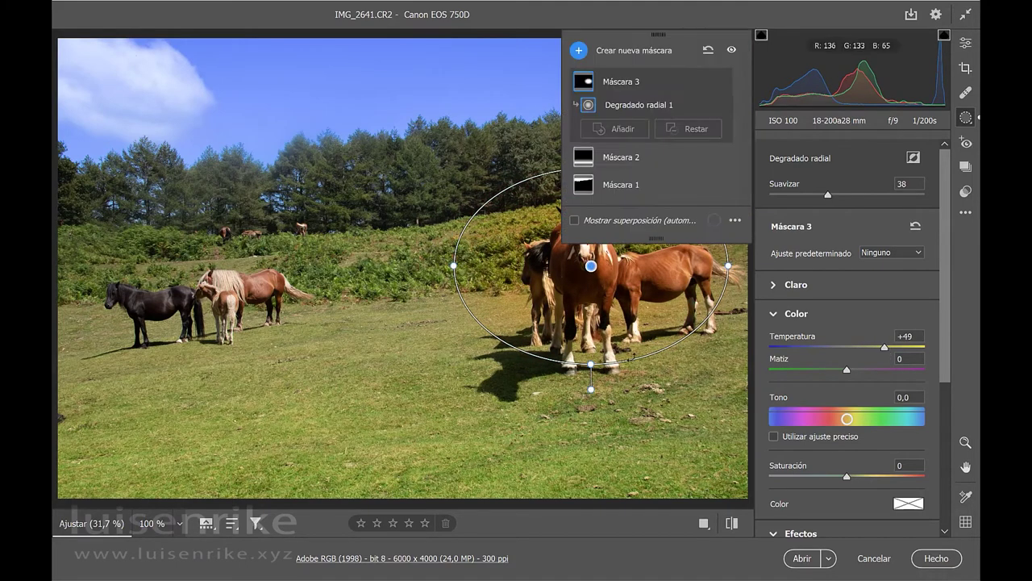
drag(591, 363, 591, 382)
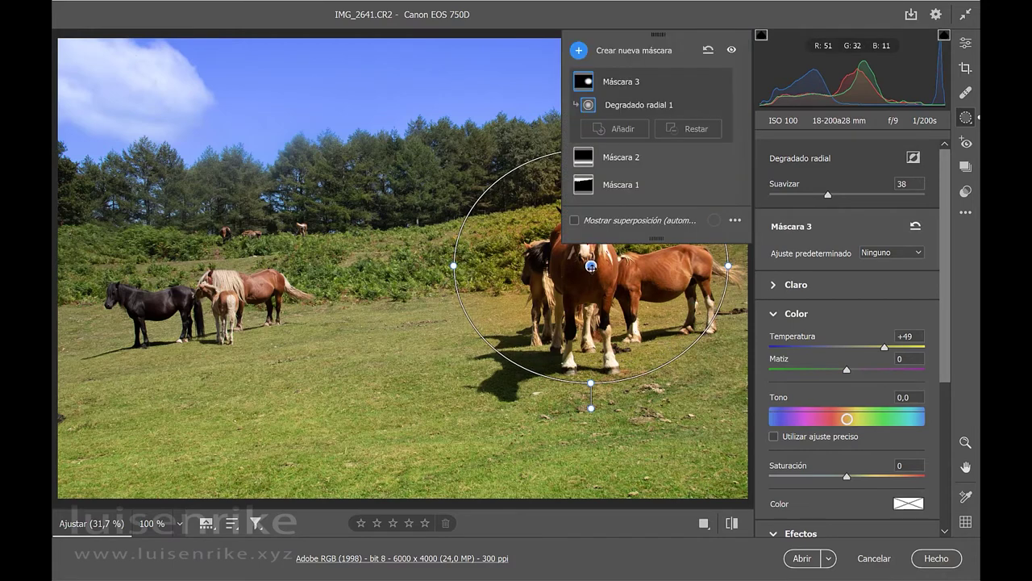
drag(591, 266, 604, 285)
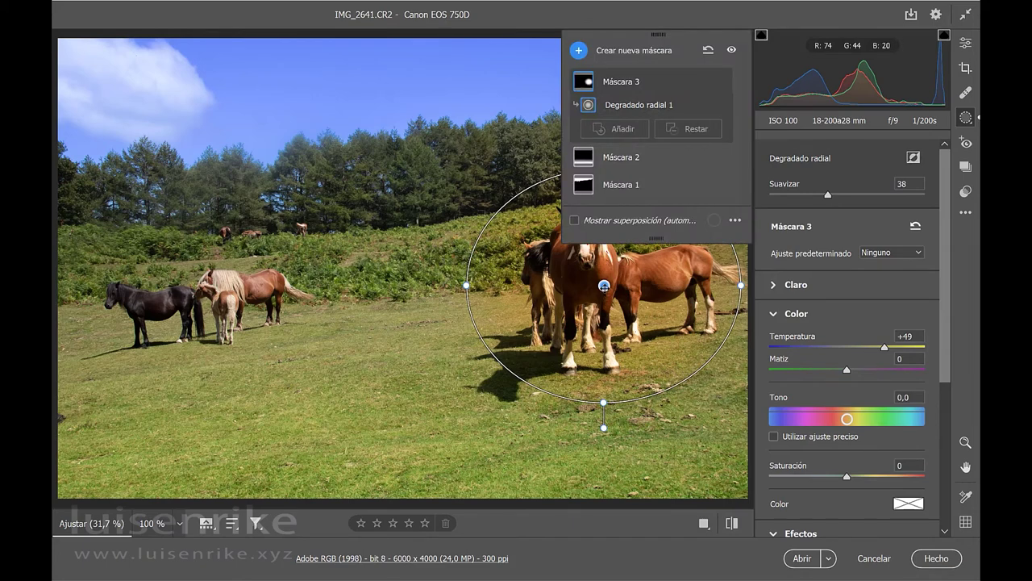
- Compare the photo side by side before and after the mask adjustments
click(725, 524)
click(702, 524)
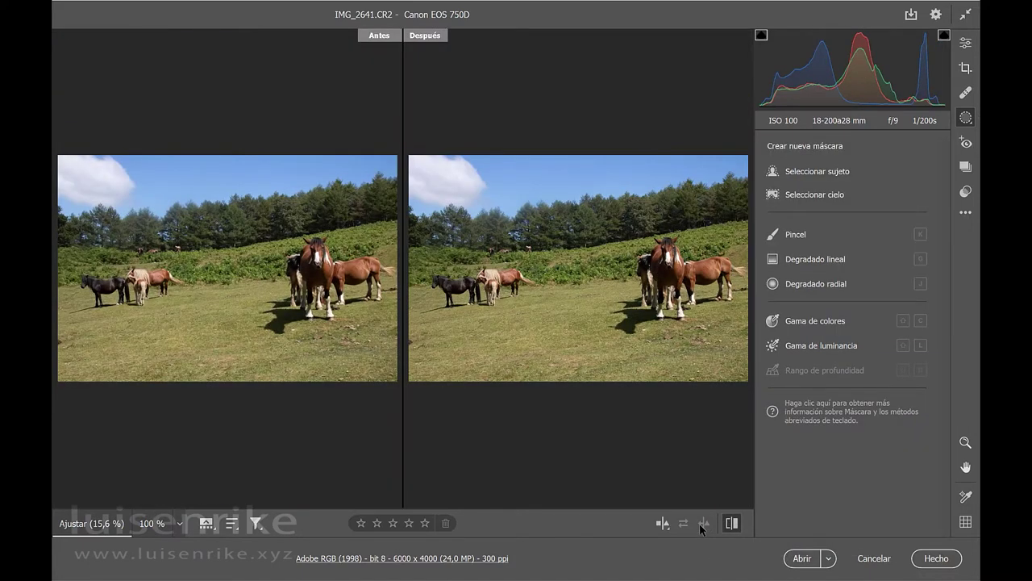
click(733, 524)
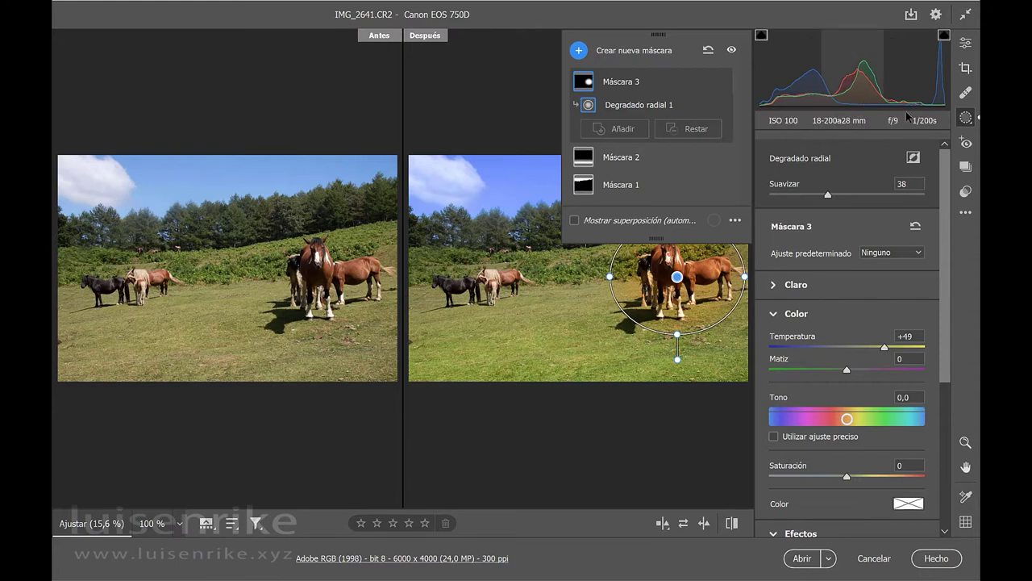
click(973, 122)
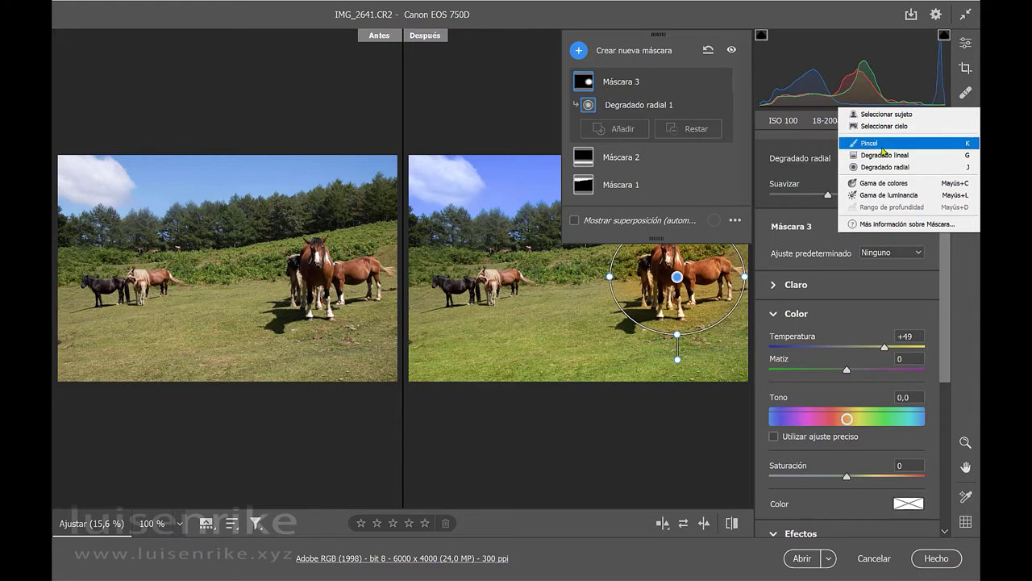
click(881, 145)
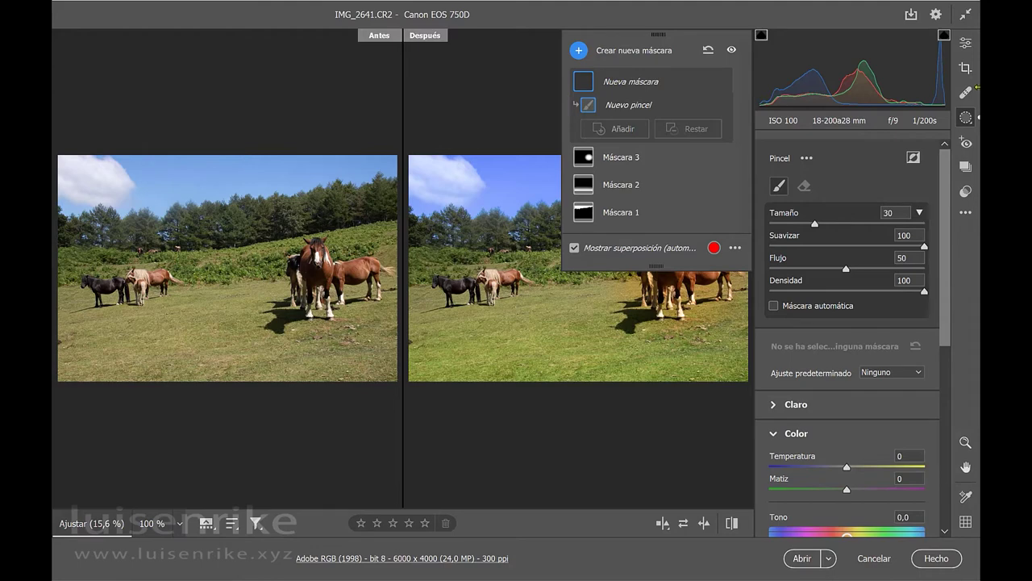
click(966, 94)
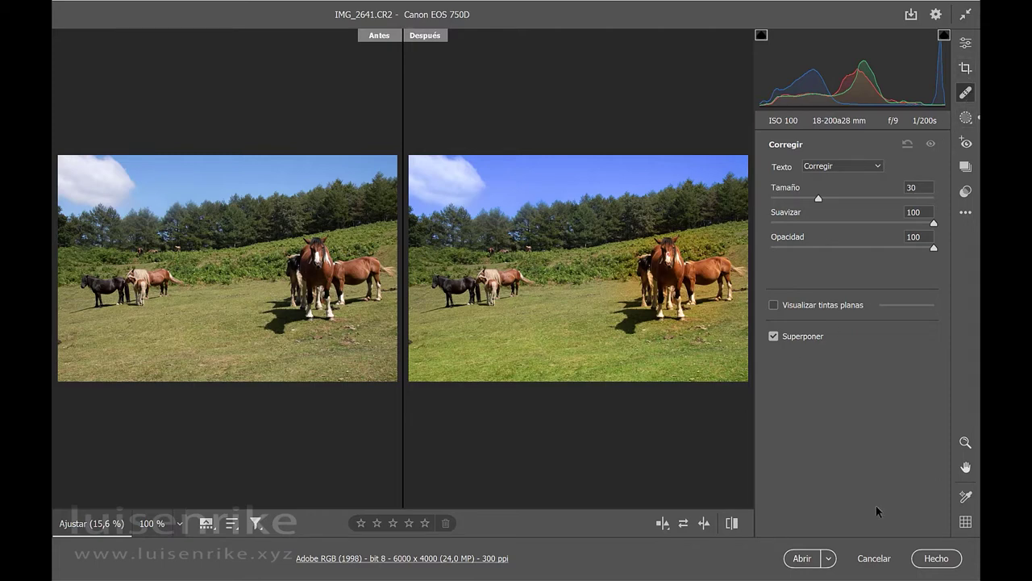
- Open the developed horse photo in Photoshop, and load the raw photo IMG_9952.CR2 for development
click(811, 556)
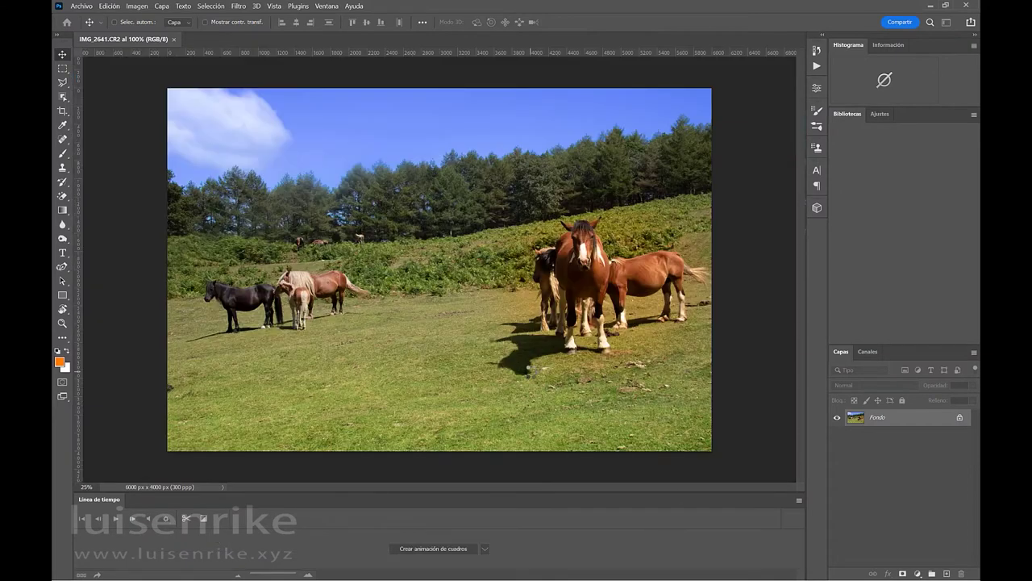
click(79, 7)
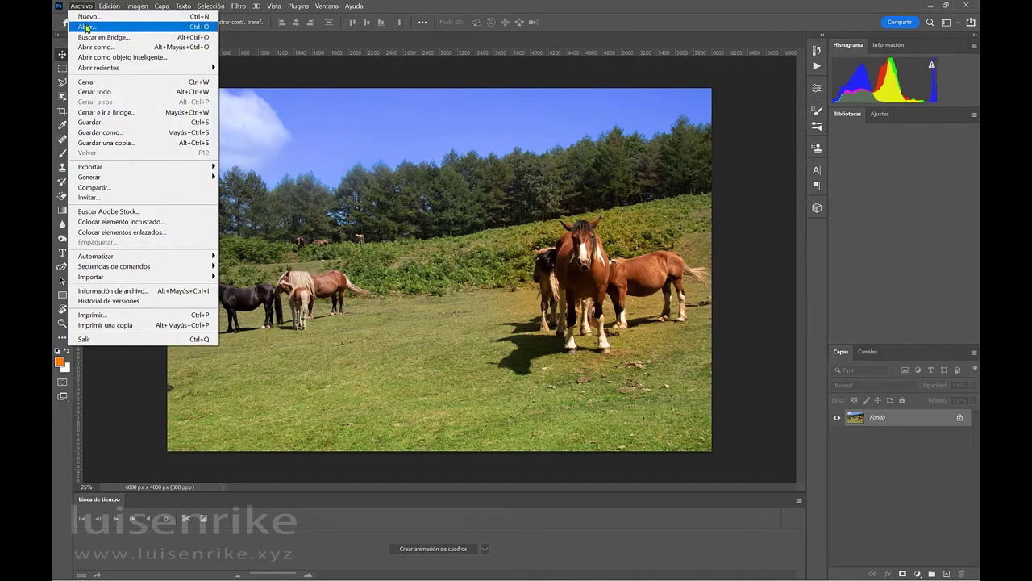
click(86, 27)
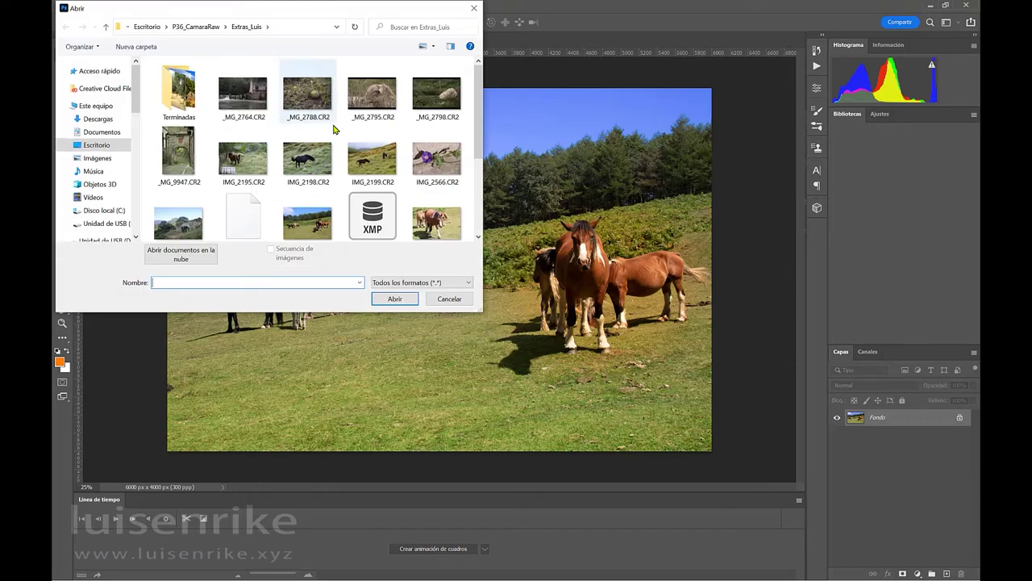
scroll(335, 129, down, 1)
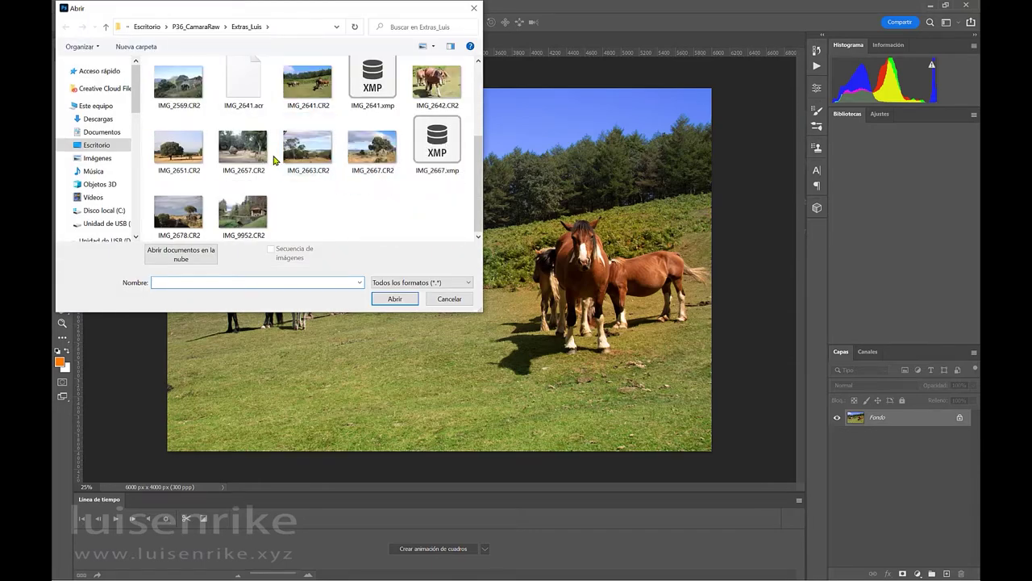
double_click(252, 217)
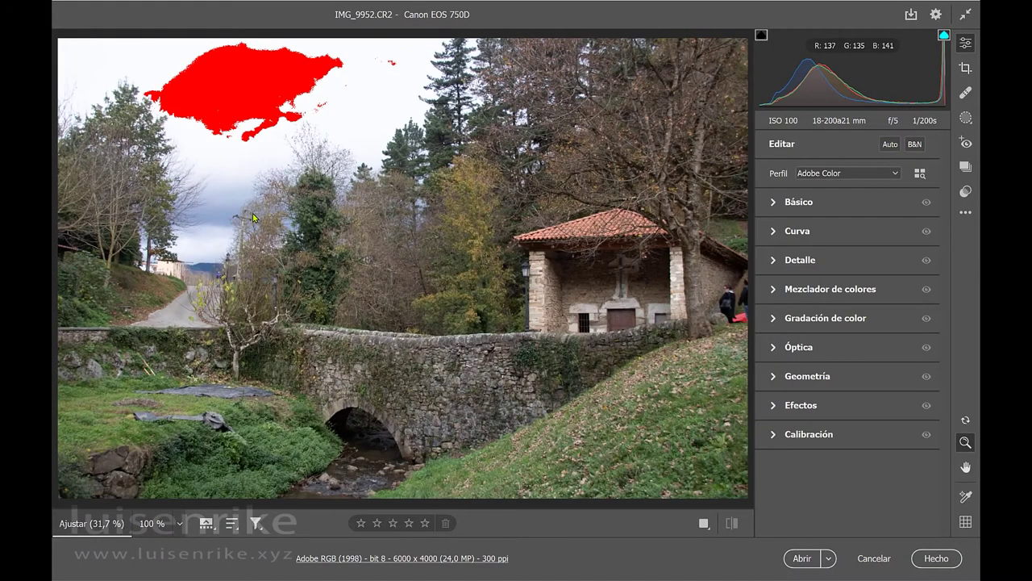
- Turn on Quitar aberración cromática and Utilizar correcciones de perfil for the bridge photo
click(776, 347)
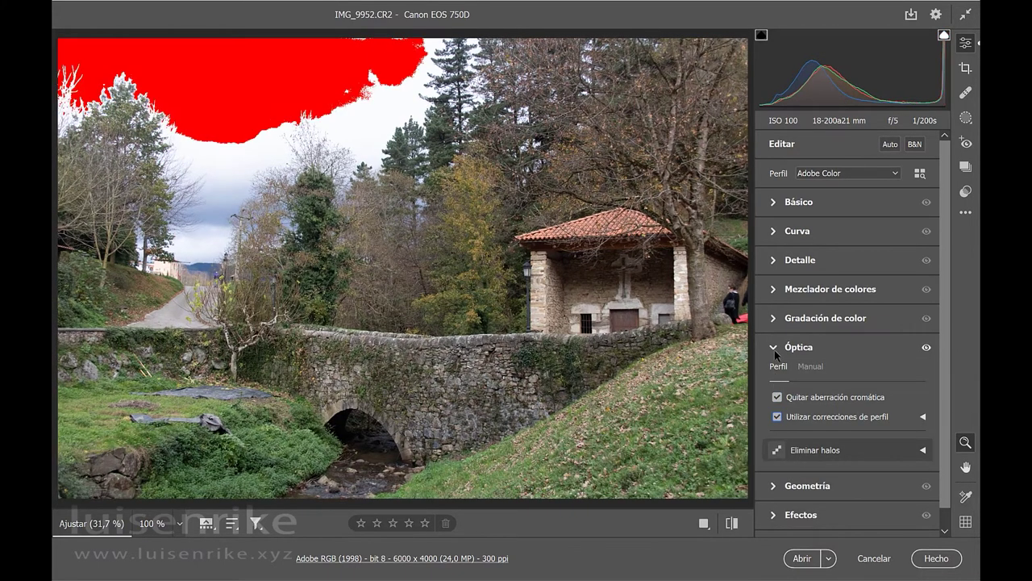
click(774, 348)
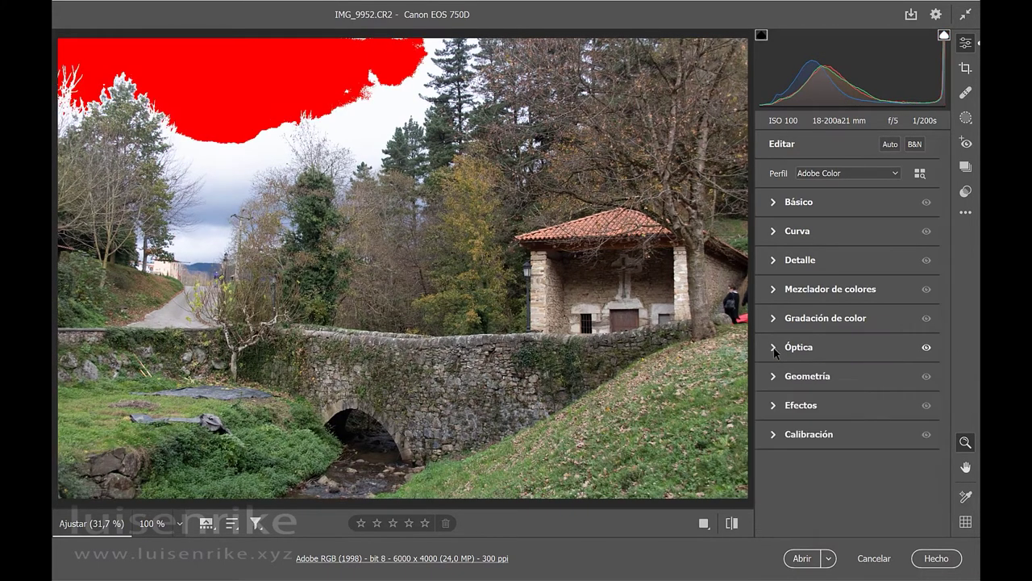
- Correct the white balance by sampling neutral tones on the road and chapel, finishing with the top of the stone bridge wall
click(775, 203)
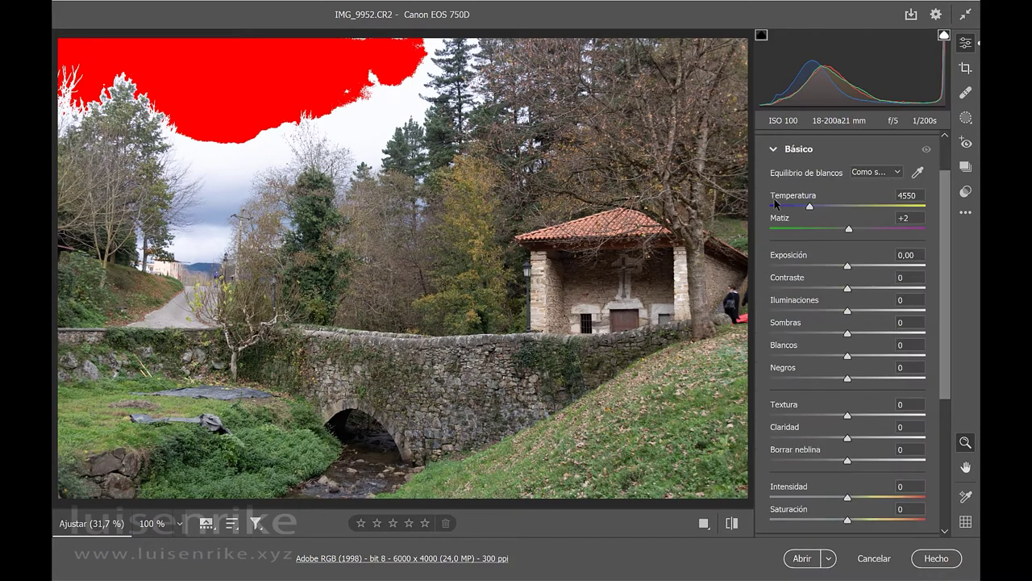
click(922, 168)
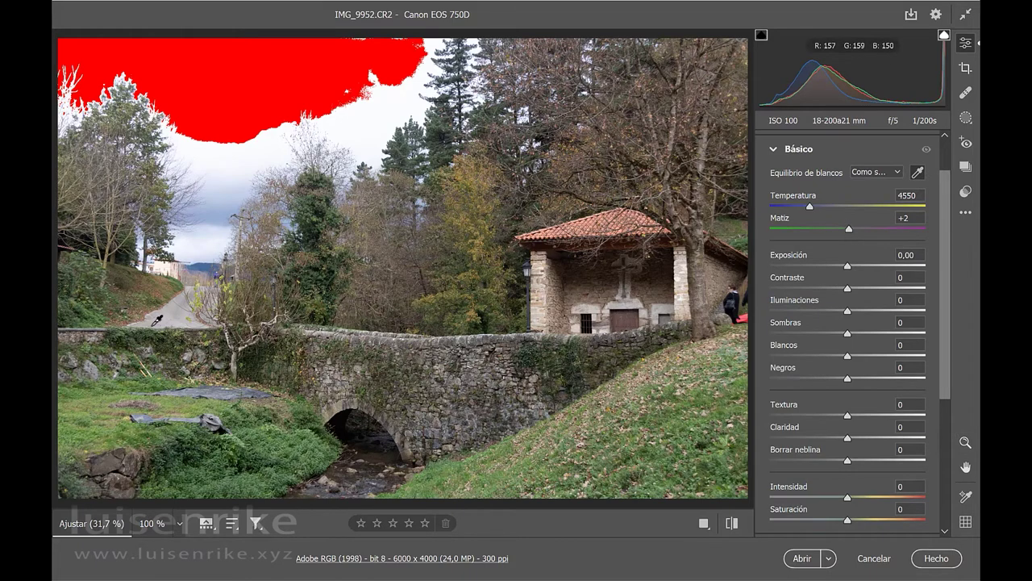
click(179, 305)
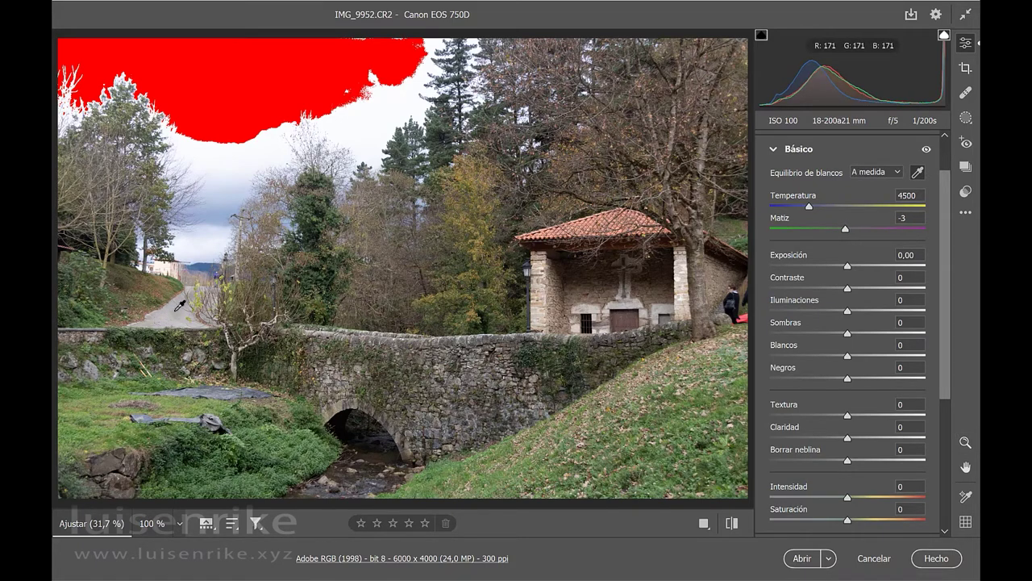
click(592, 305)
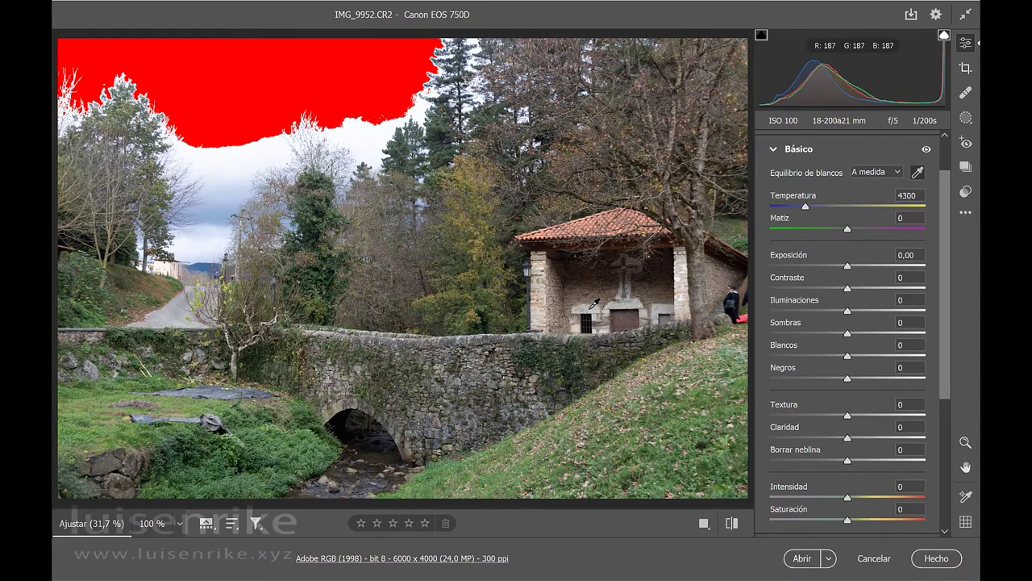
click(943, 35)
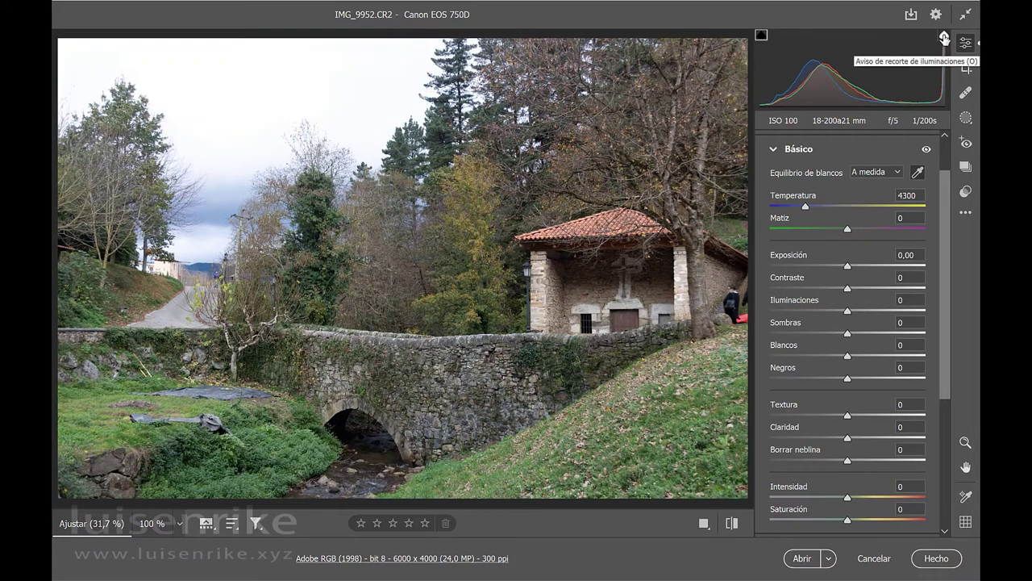
click(637, 302)
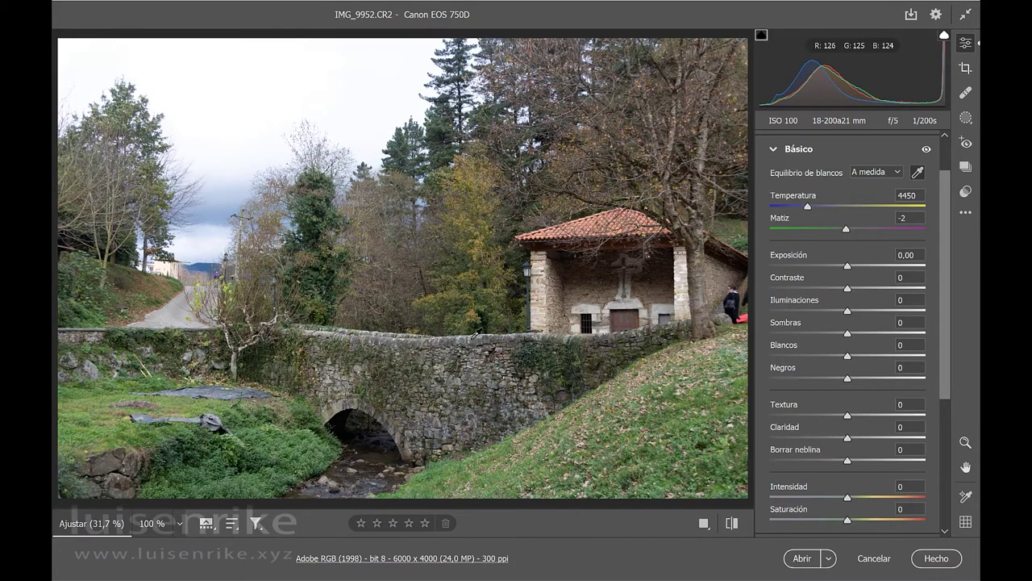
click(477, 333)
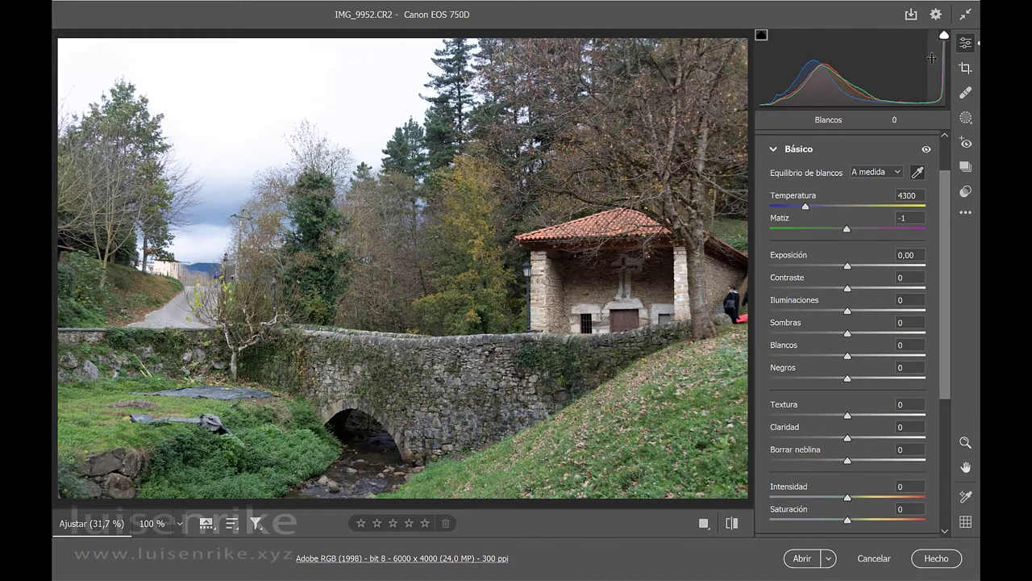
click(944, 36)
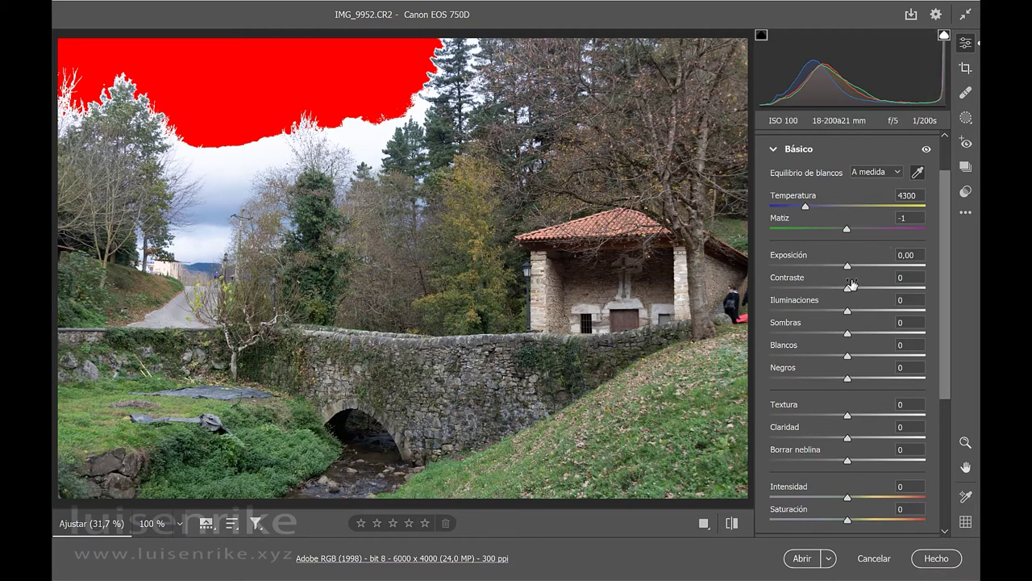
- Try darkening Exposición to -1,35 and -0,40 with Blancos at +1, and reset Exposición to 0
drag(848, 275, 826, 267)
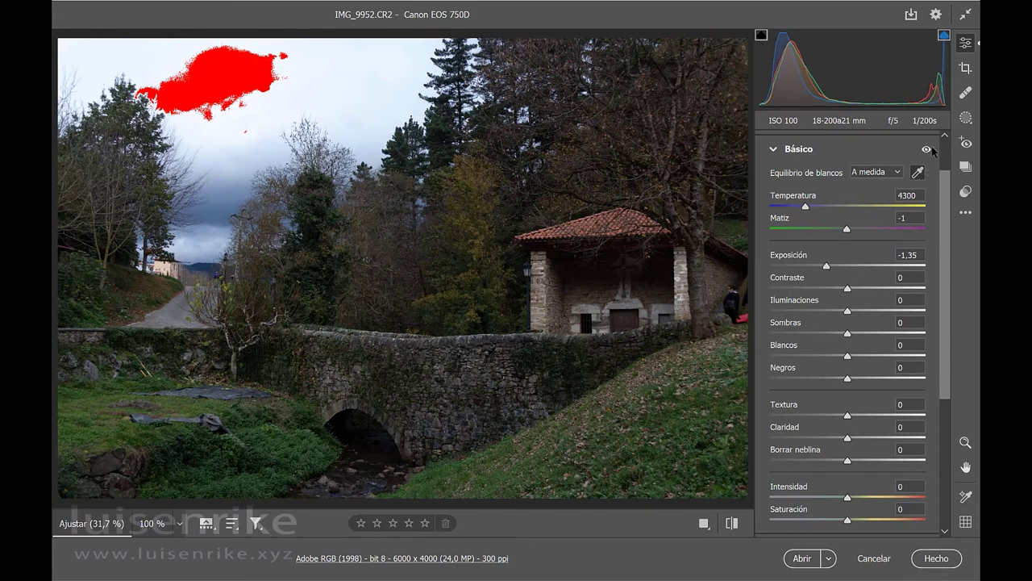
drag(935, 65, 935, 69)
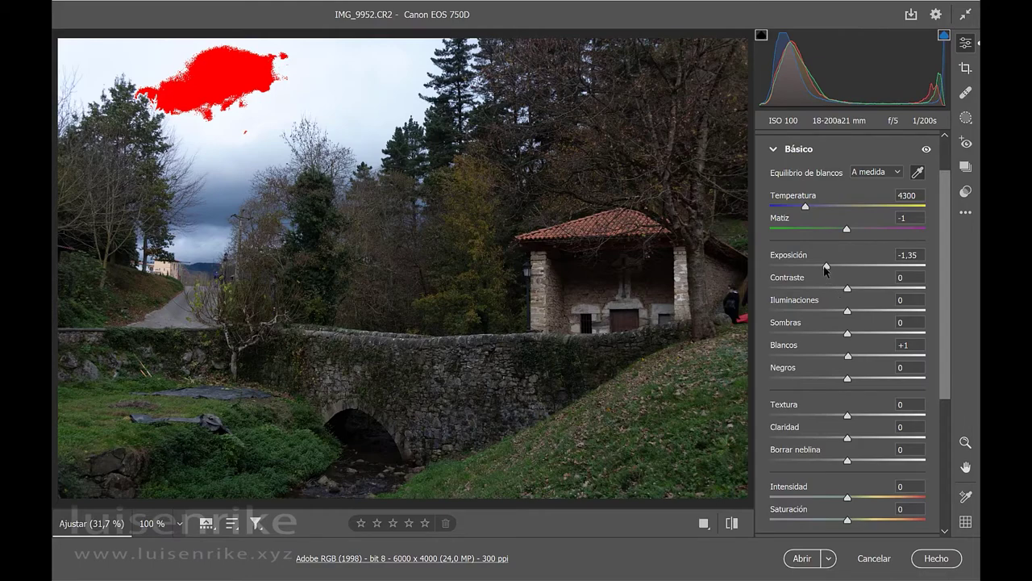
drag(826, 268, 841, 268)
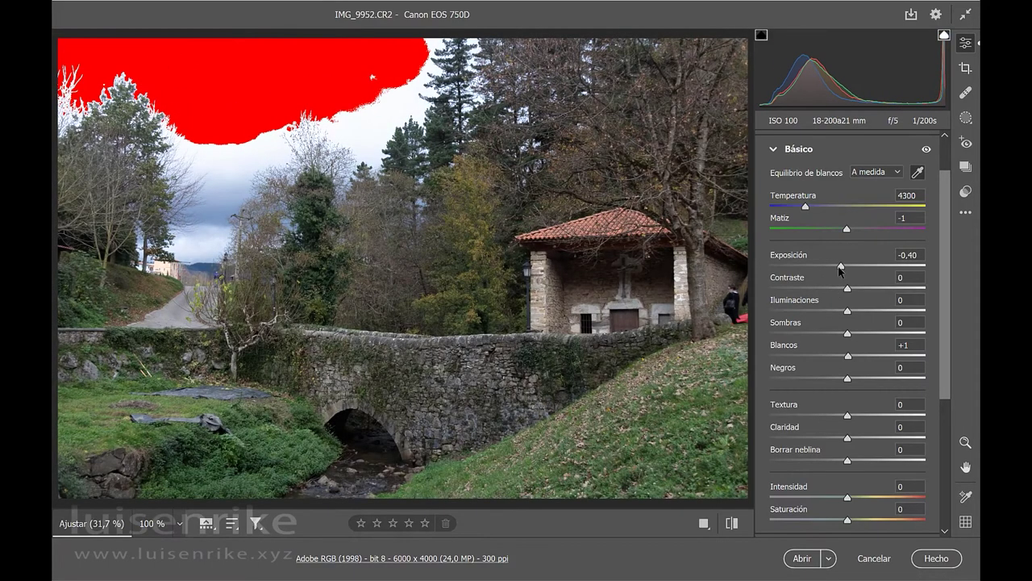
click(913, 252)
text(0)
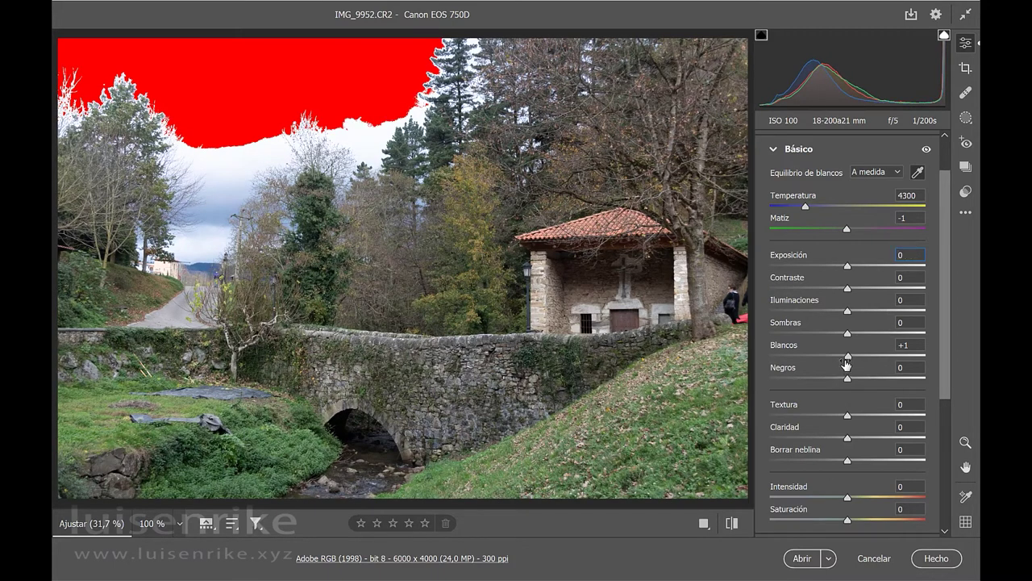
- Recover the clipped sky by setting Iluminaciones to -20 and Blancos to -22
drag(847, 358, 782, 357)
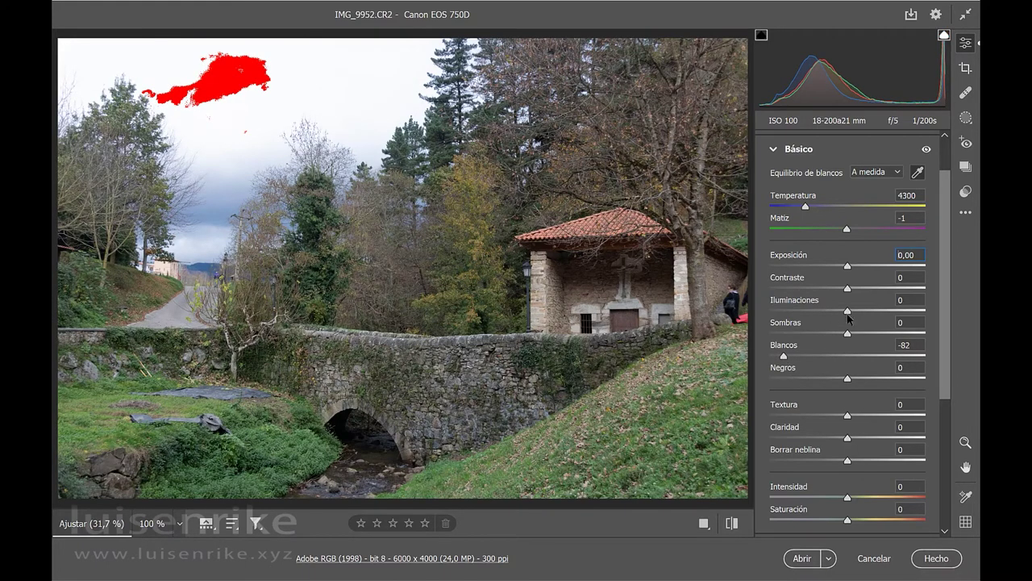
drag(848, 311, 832, 315)
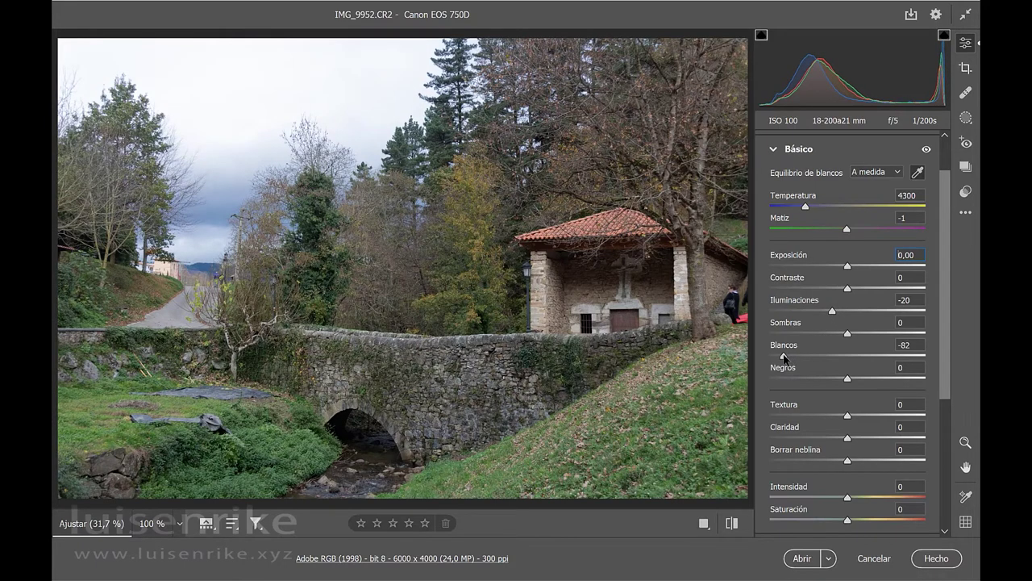
drag(785, 357, 829, 355)
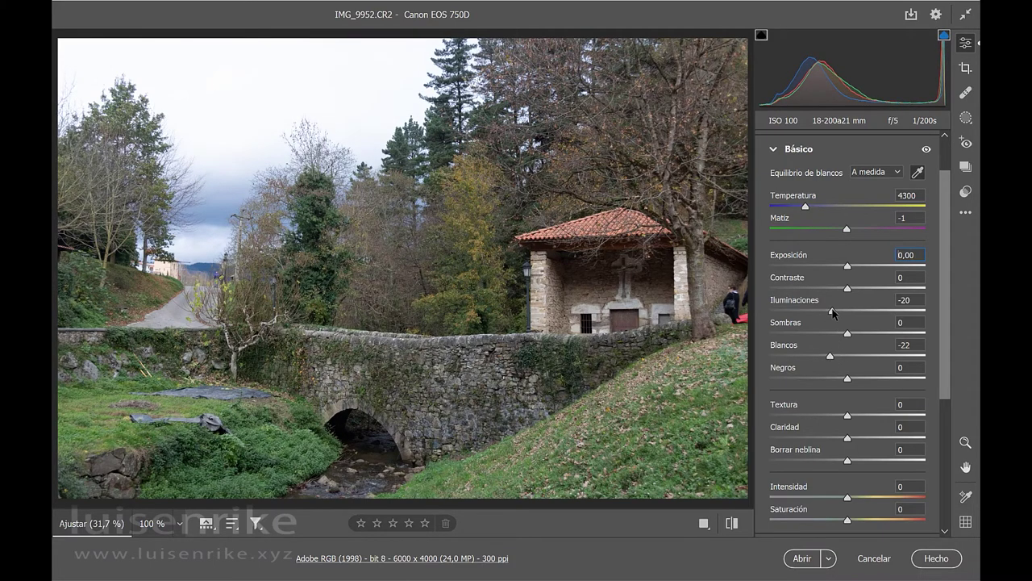
- Set Negros to -7 and Sombras to +14, and lower Iluminaciones slightly below -22 to clear the last clipped sky spots
mouse_move(832, 313)
mouse_down()
mouse_move(848, 313)
mouse_move(830, 314)
mouse_up()
mouse_move(847, 379)
mouse_down()
mouse_move(809, 388)
mouse_move(842, 393)
mouse_up()
mouse_move(850, 337)
mouse_down()
mouse_move(866, 336)
mouse_move(837, 342)
mouse_move(861, 342)
mouse_up()
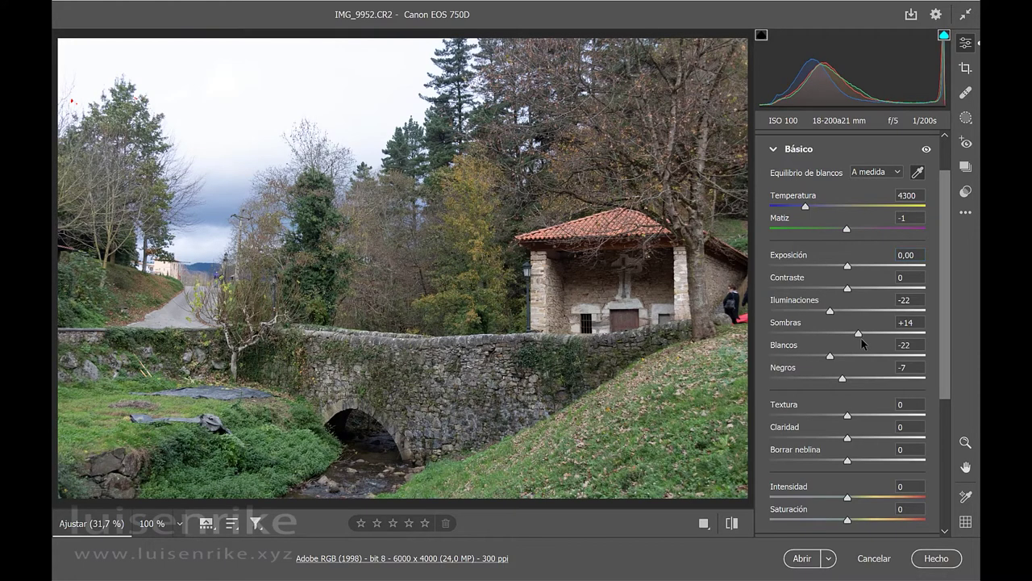
mouse_move(81, 97)
drag(830, 312, 828, 314)
- Compare the bridge photo with and without the Básico adjustments, then collapse that section
click(926, 150)
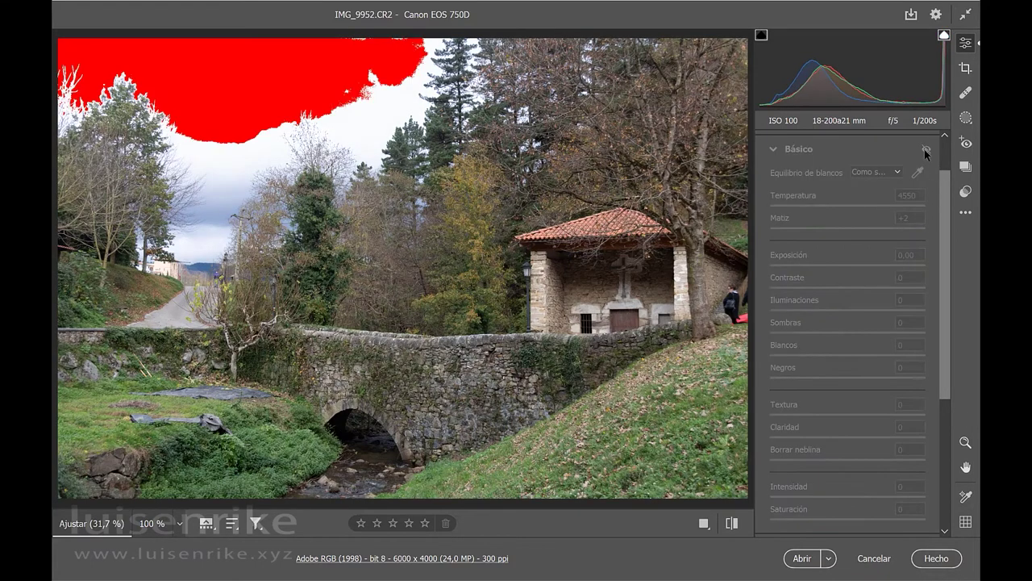
click(925, 151)
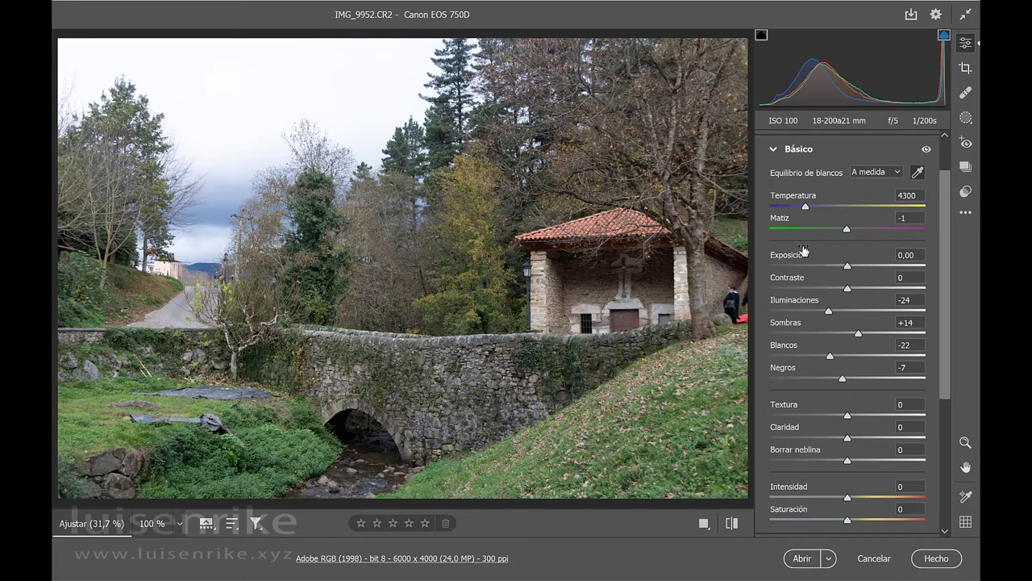
click(773, 149)
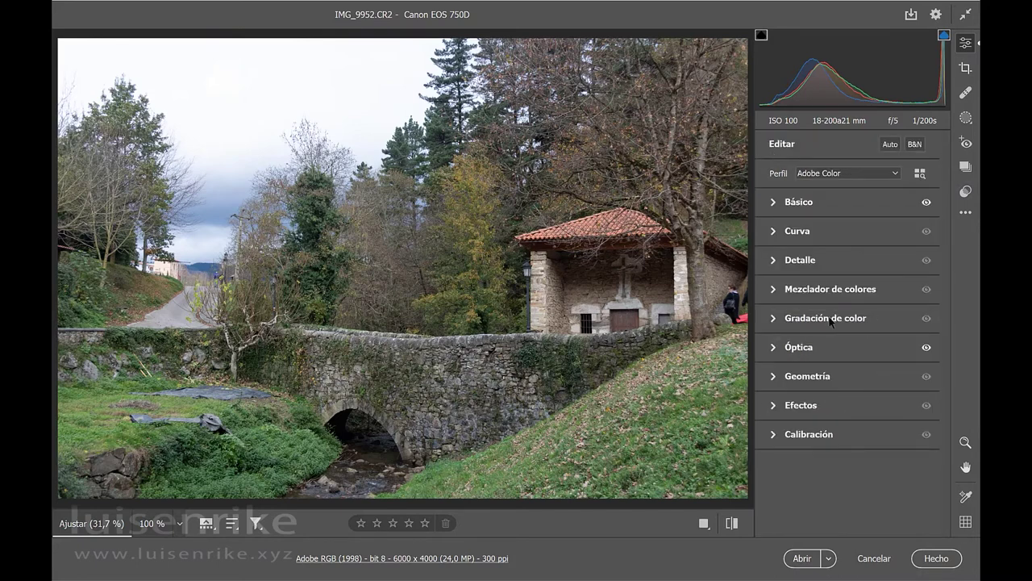
- In the HSL colour mixer, raise the saturation of Verdes to +21 and Amarillos to +34
click(774, 292)
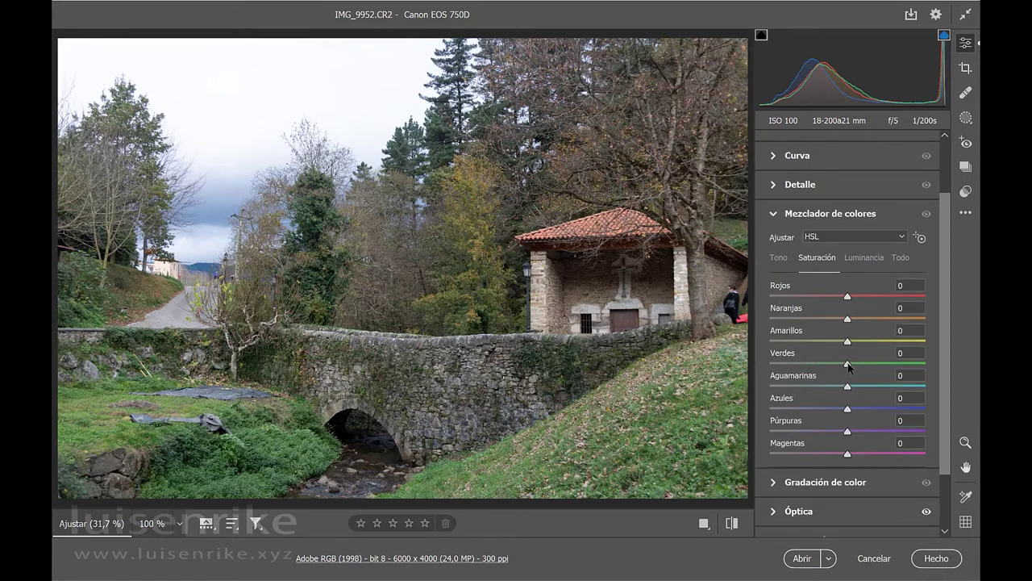
mouse_move(850, 362)
mouse_down()
mouse_move(893, 365)
mouse_move(865, 370)
mouse_up()
mouse_move(852, 345)
mouse_down()
mouse_move(817, 347)
mouse_move(852, 344)
mouse_up()
drag(849, 342, 873, 348)
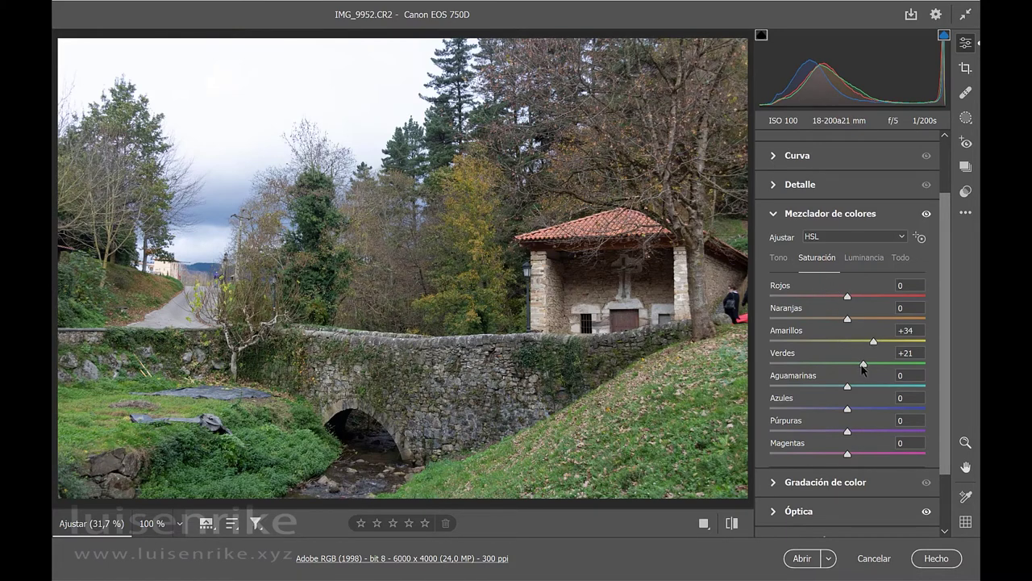
- Try shifting the Amarillos hue in the HSL colour mixer
click(779, 258)
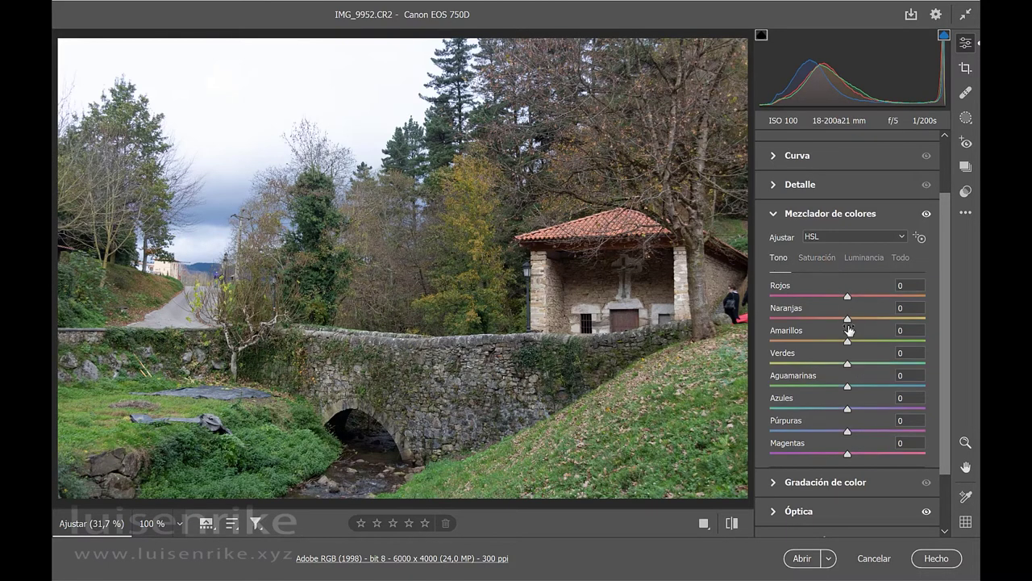
mouse_move(839, 345)
mouse_down()
mouse_move(812, 347)
mouse_move(891, 341)
mouse_move(769, 346)
mouse_move(847, 348)
mouse_up()
- Raise the saturation of Azules to +57 to strengthen the blue in the sky
click(822, 257)
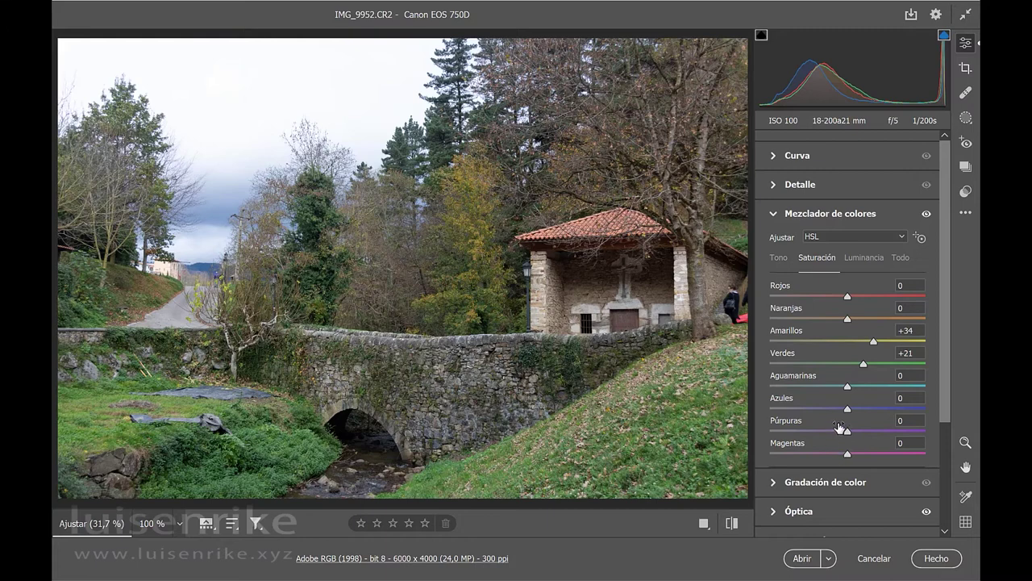
drag(848, 409, 890, 409)
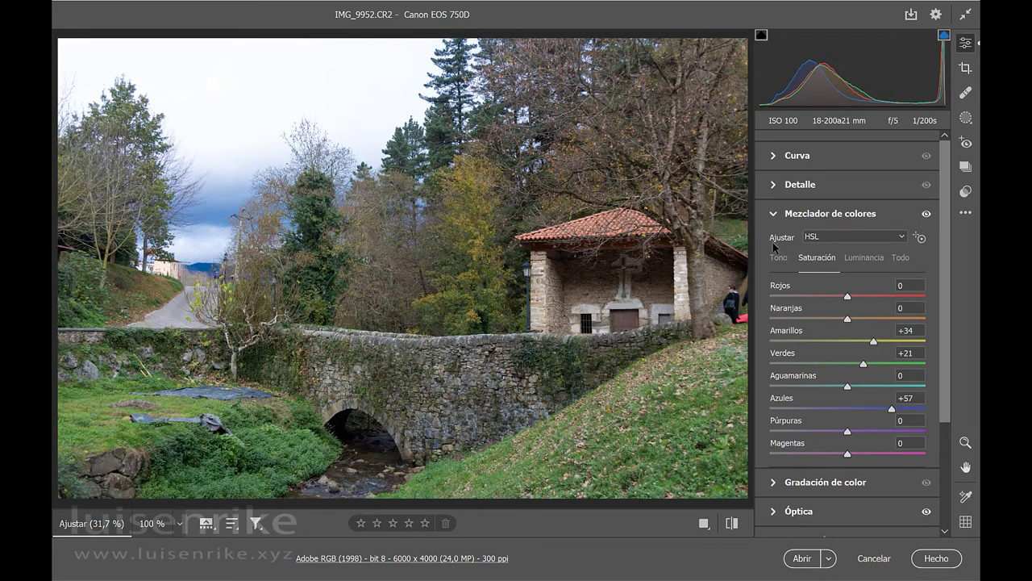
click(775, 218)
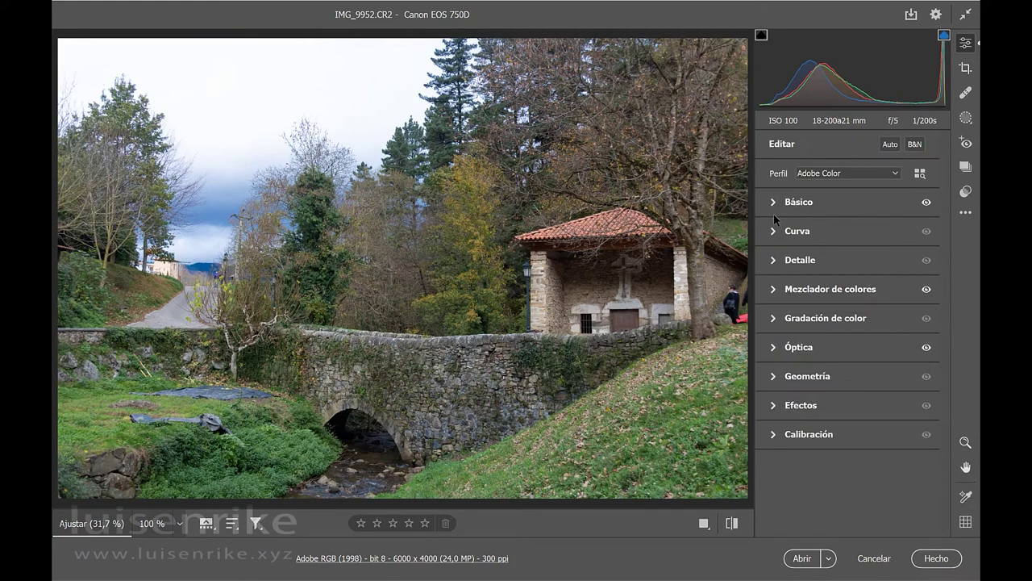
- Color-grade Iluminaciones yellow (H 55, S 21) and Sombras blue (H 234, S 21), and compare the photo with and without the grading
click(773, 317)
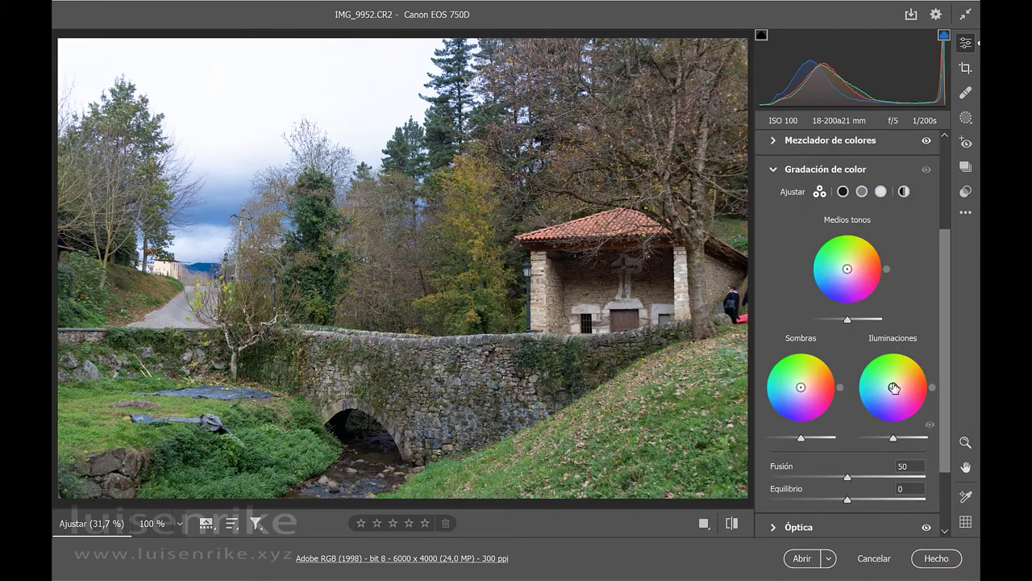
drag(891, 391, 897, 380)
drag(894, 385, 896, 386)
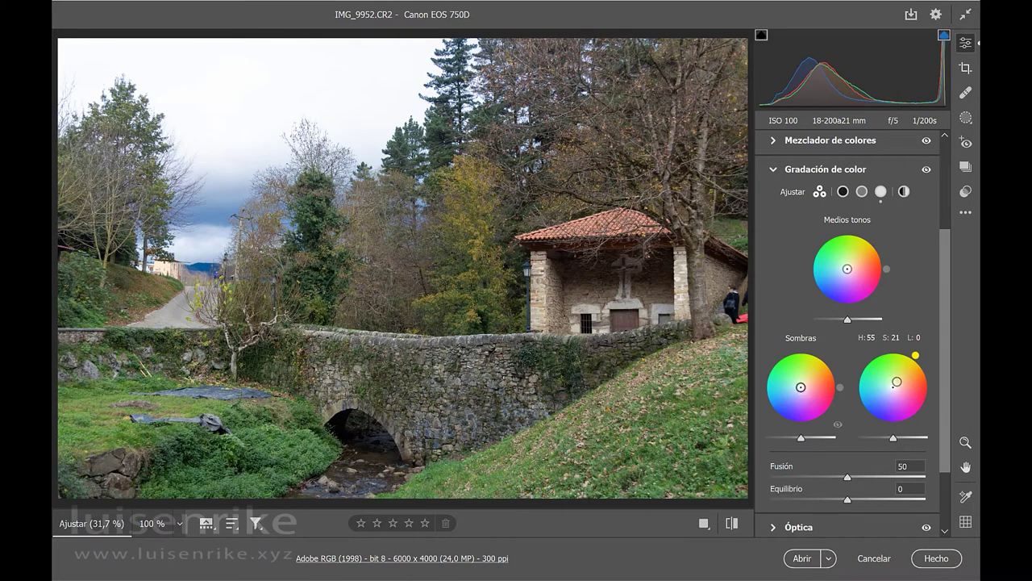
drag(801, 388, 796, 392)
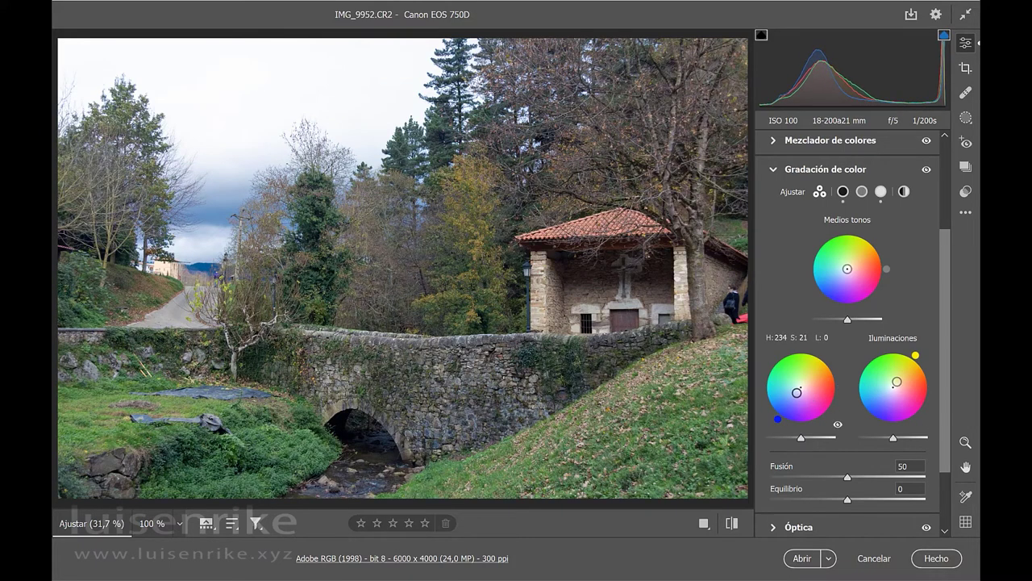
click(927, 169)
click(927, 171)
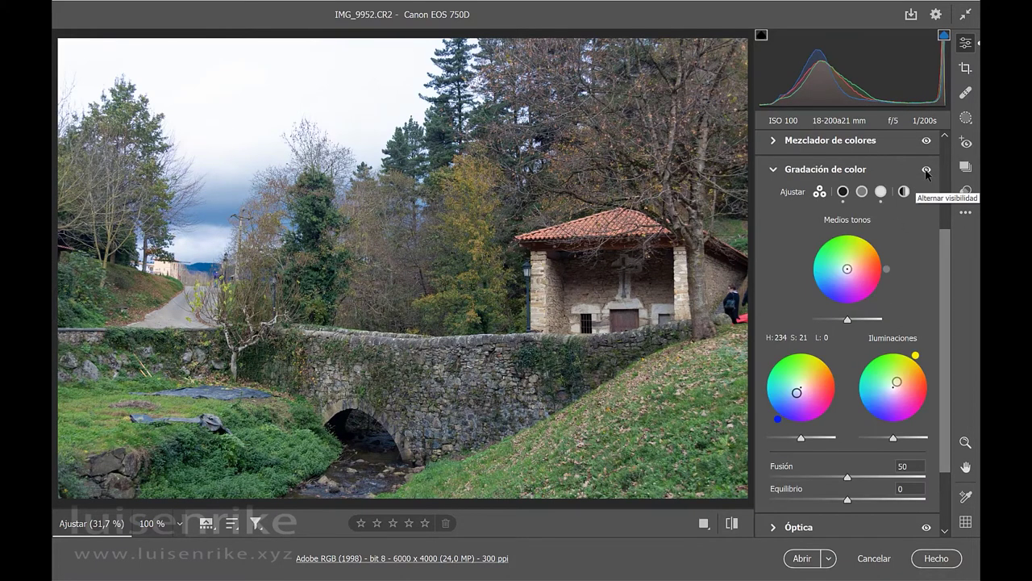
click(775, 171)
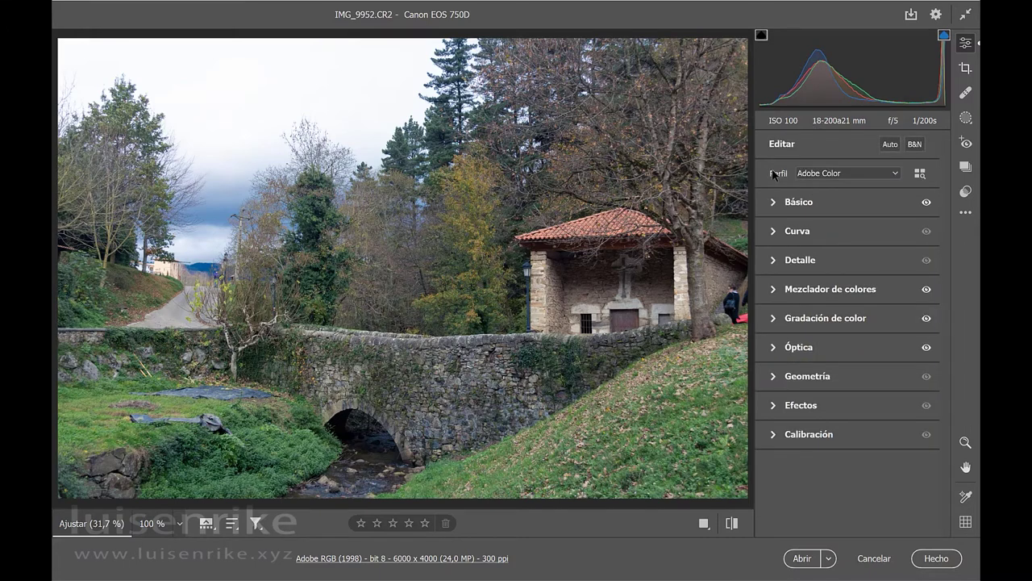
- Create a Gama de colores mask by sampling the dark blue cloud above the road
click(967, 119)
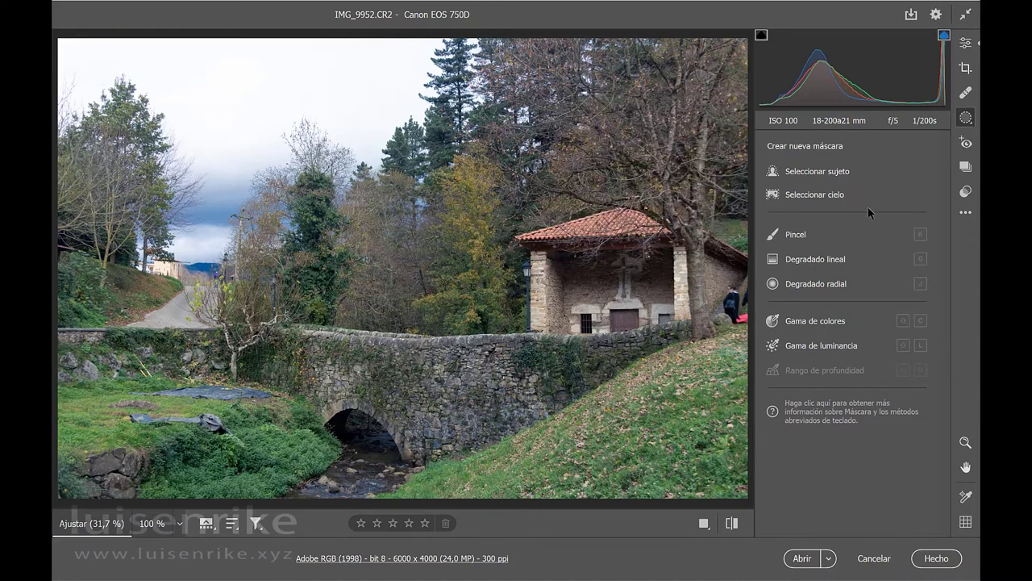
mouse_move(836, 290)
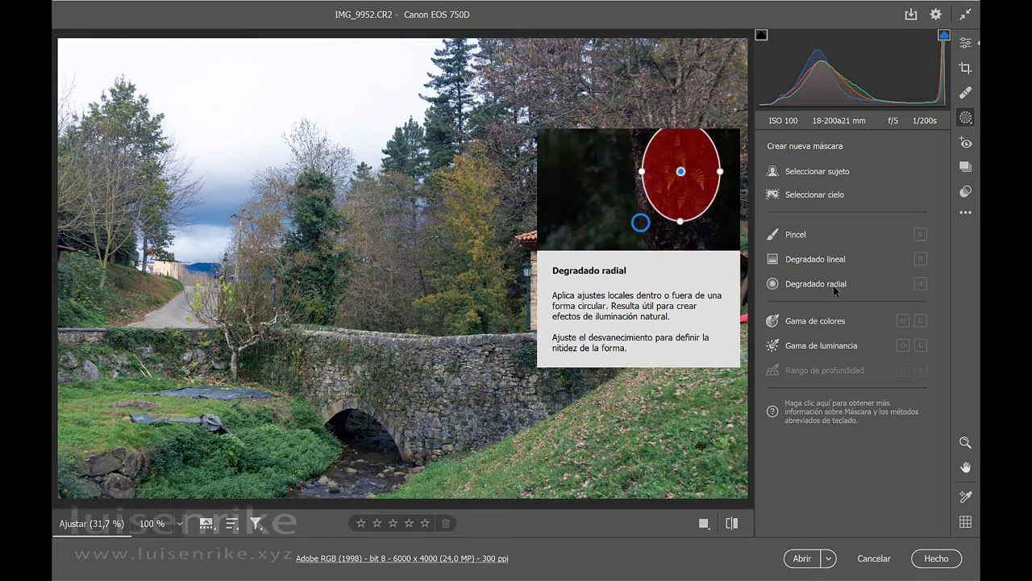
mouse_move(835, 326)
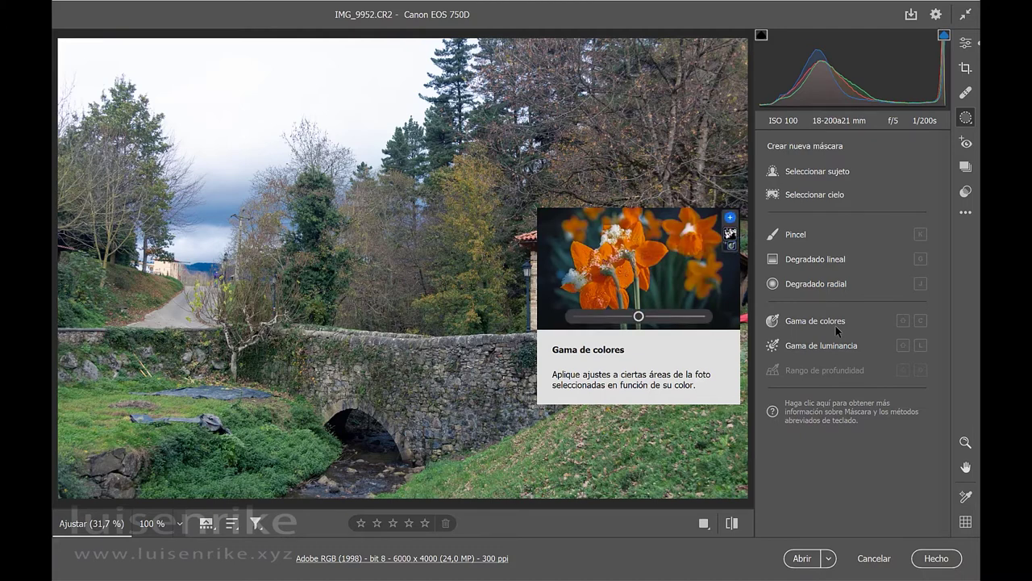
click(835, 326)
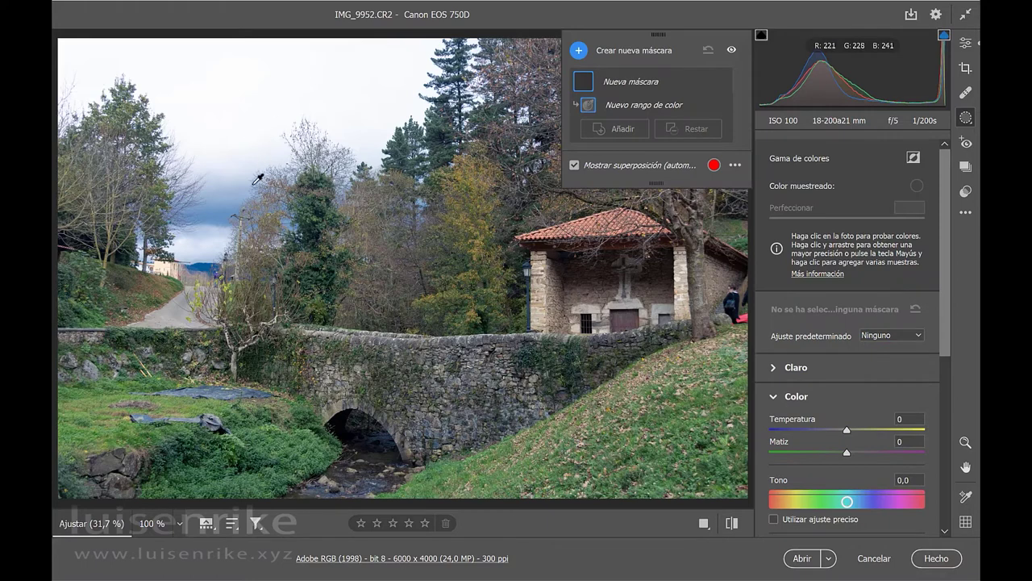
click(230, 203)
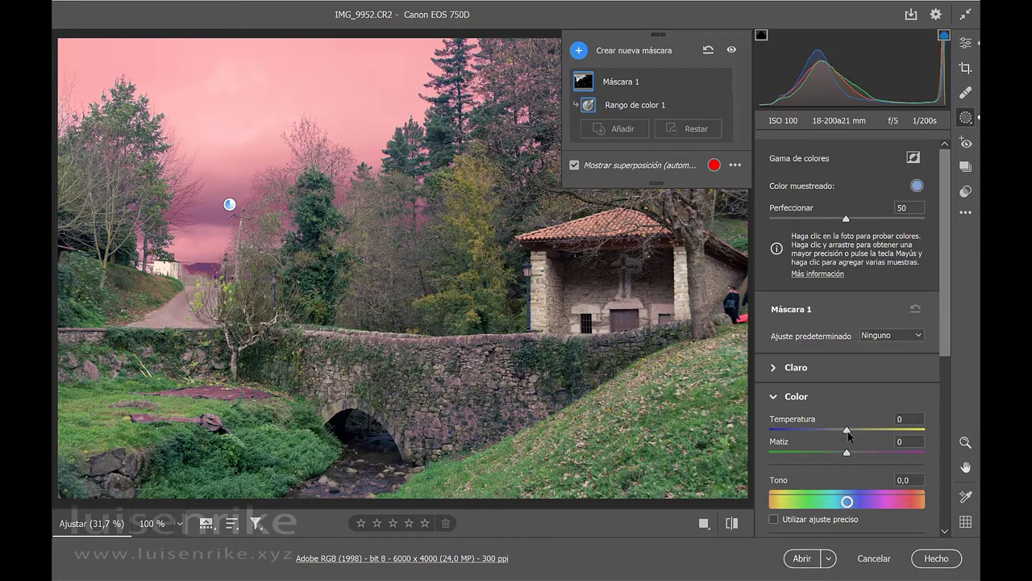
- Try Temperatura at -100, -4, -74 and -49 on the colour range mask, and finish at -100
drag(847, 430, 761, 441)
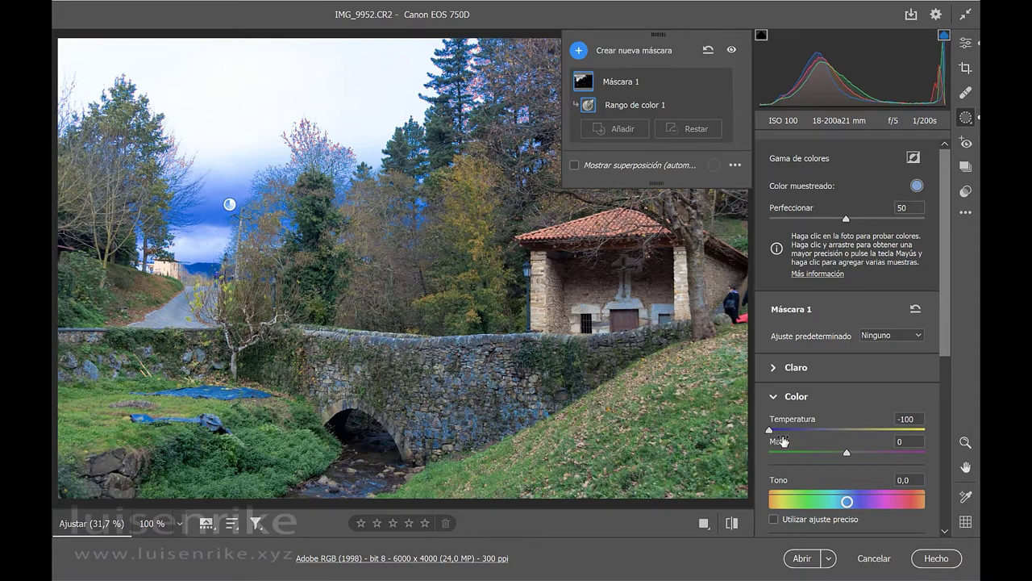
drag(769, 435, 845, 433)
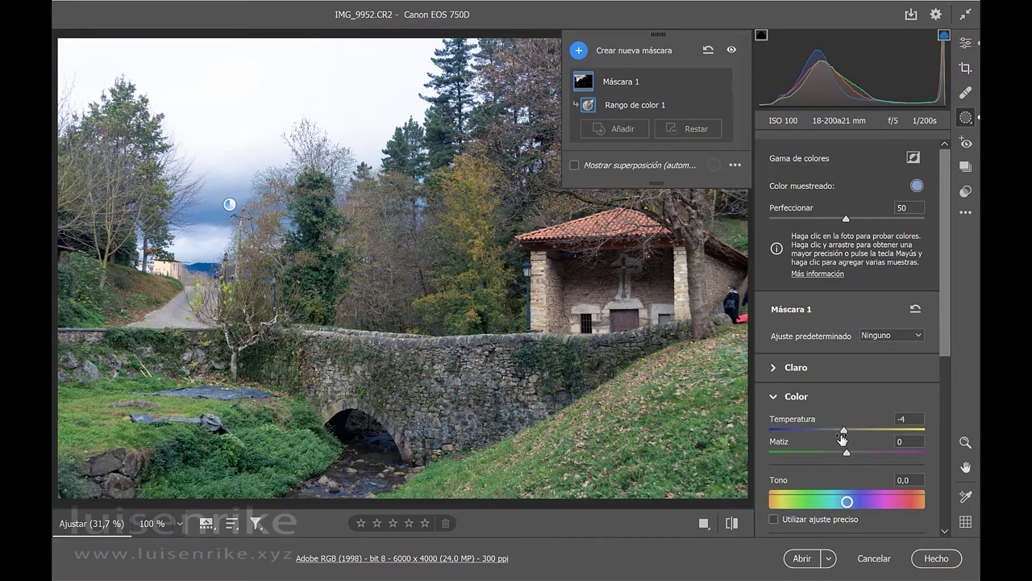
drag(842, 433, 789, 434)
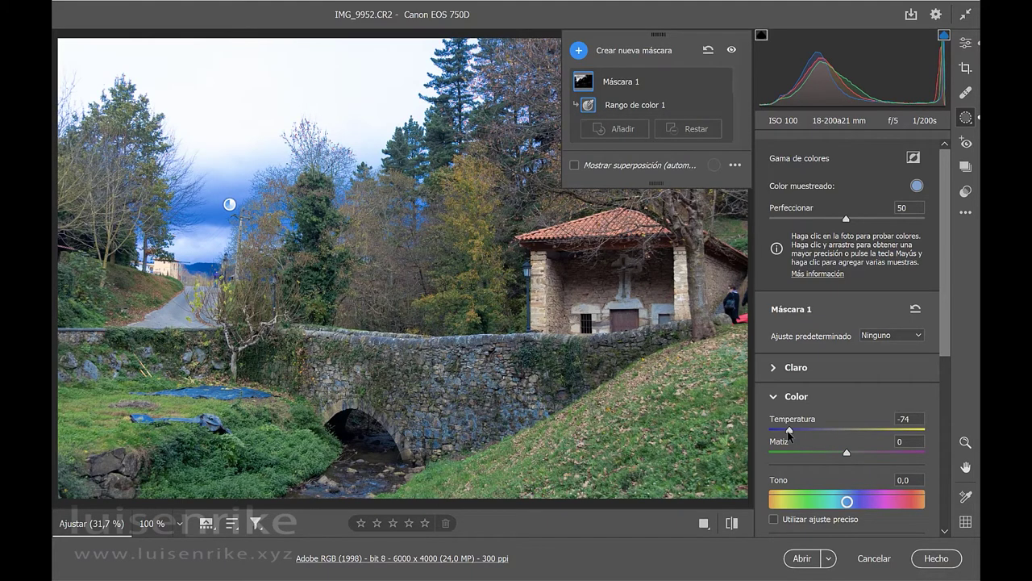
mouse_move(790, 433)
mouse_down()
mouse_move(833, 433)
mouse_move(809, 431)
mouse_up()
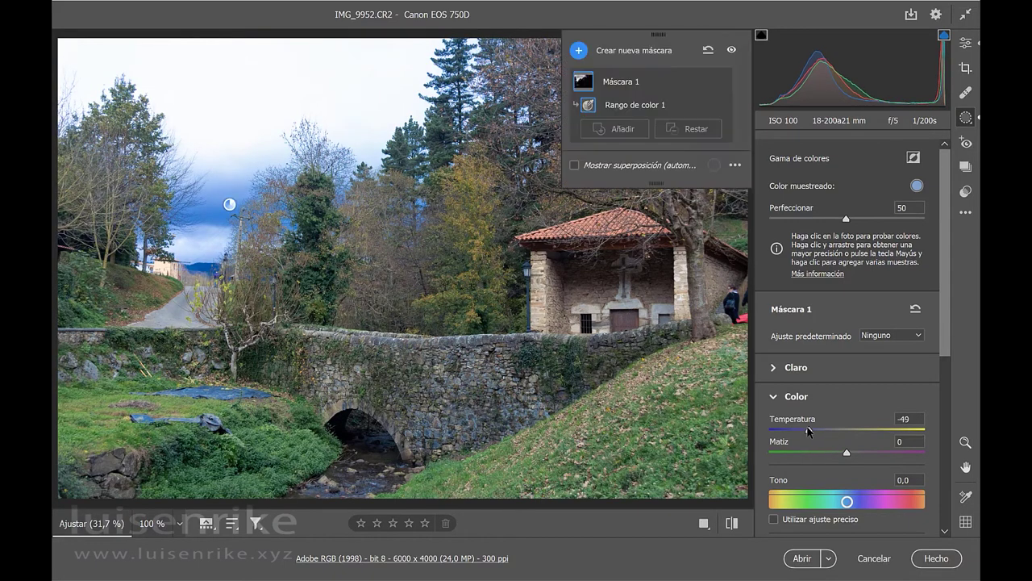
click(653, 111)
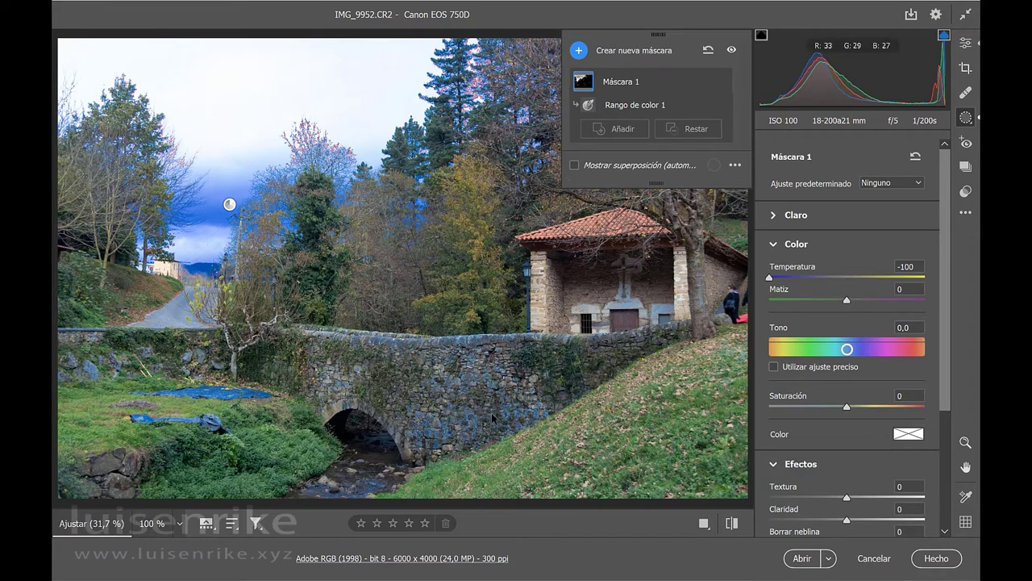
- Subtract a linear gradient from Máscara 1, running from the photo's lower edge up to the trees, and compare with the mask hidden
click(688, 129)
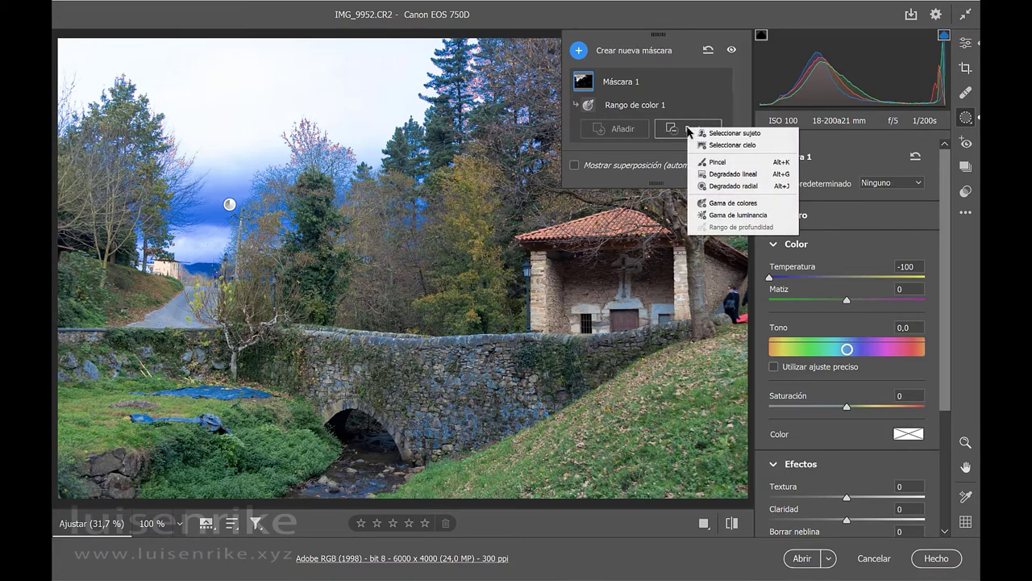
click(711, 175)
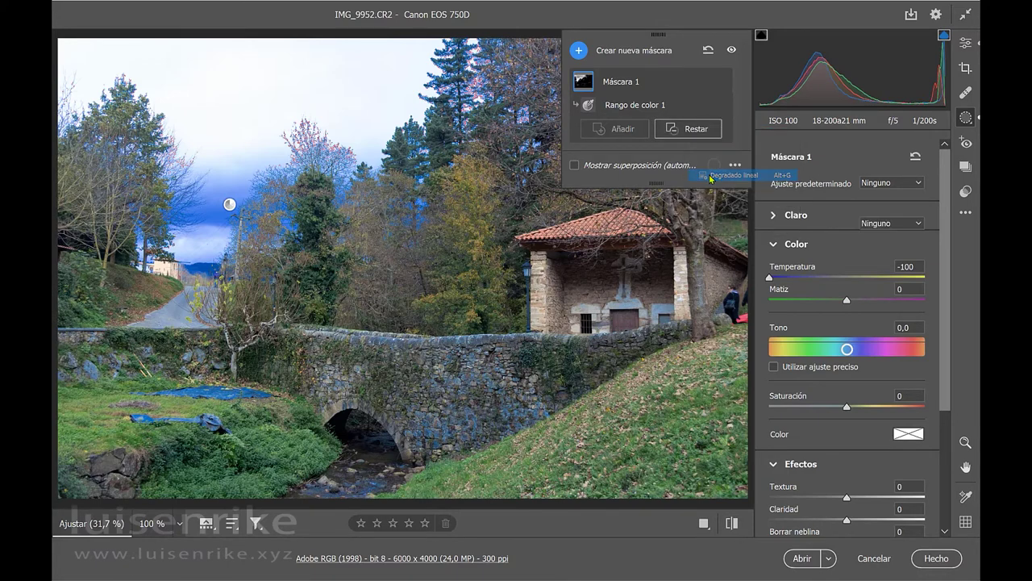
drag(344, 499, 343, 258)
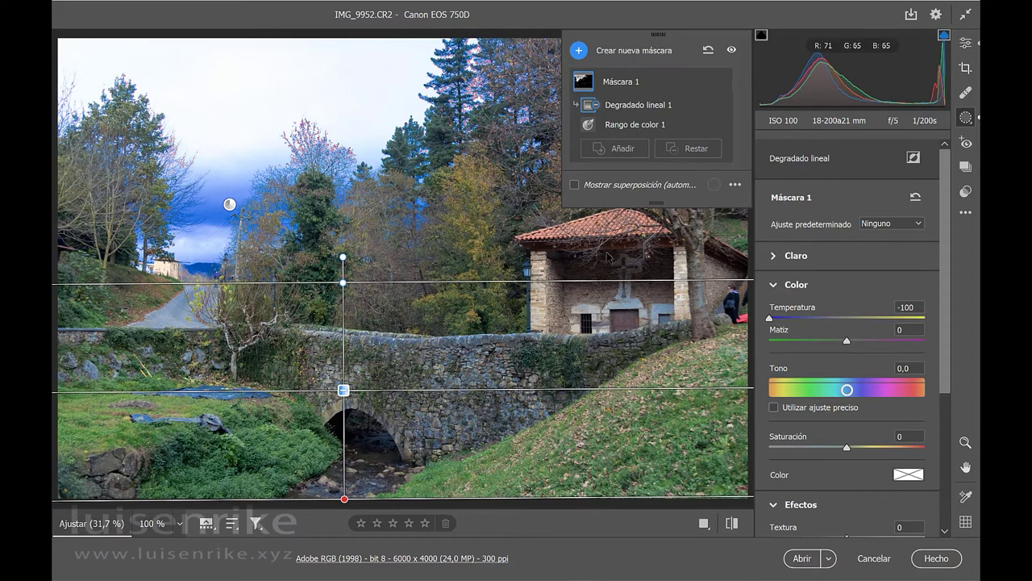
click(730, 51)
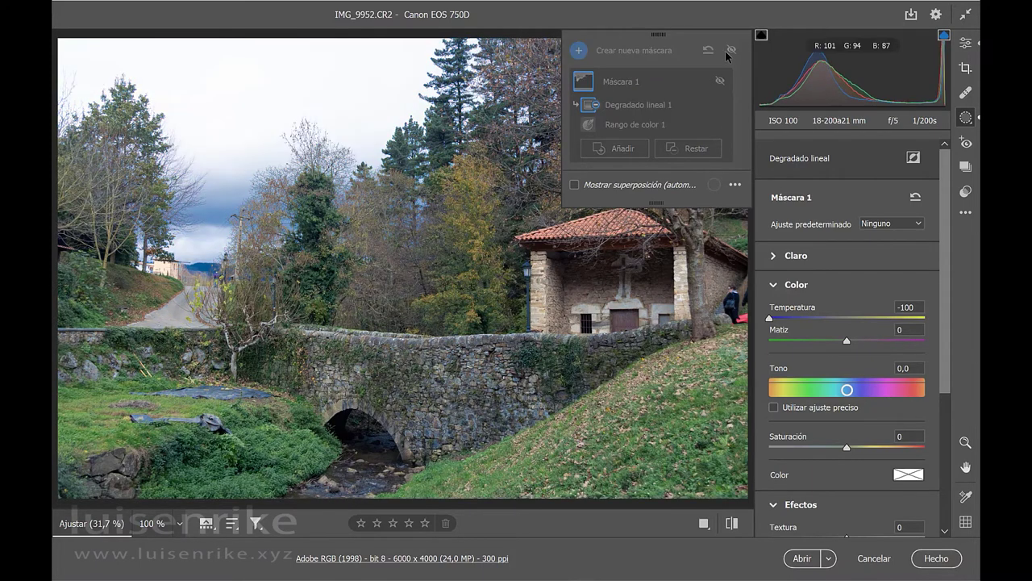
click(731, 50)
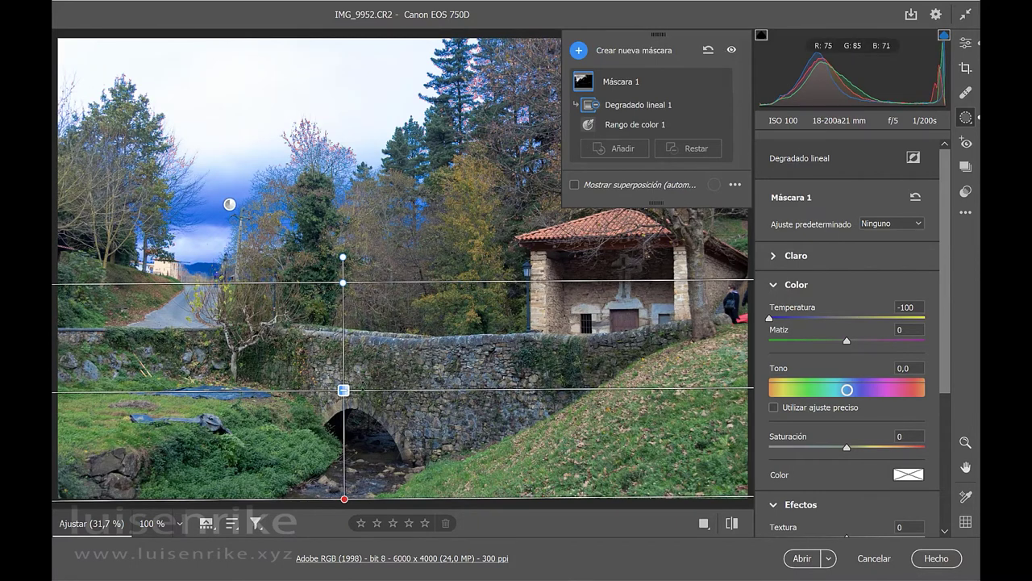
- Move the subtracting gradient up slightly and extend its upper limit to the dark cloud's height, then compare with Máscara 1 hidden
drag(344, 391, 345, 370)
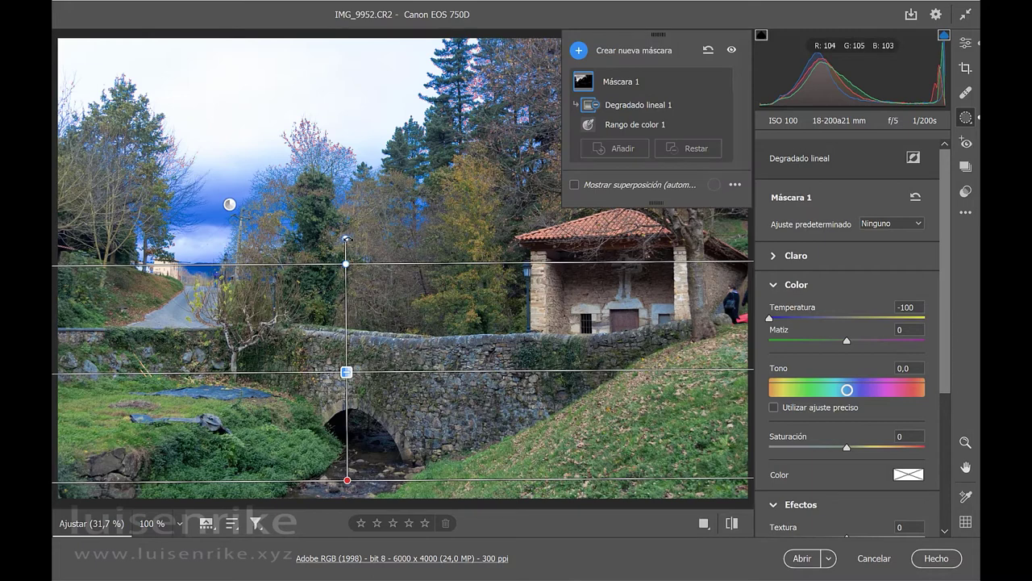
drag(346, 263, 350, 213)
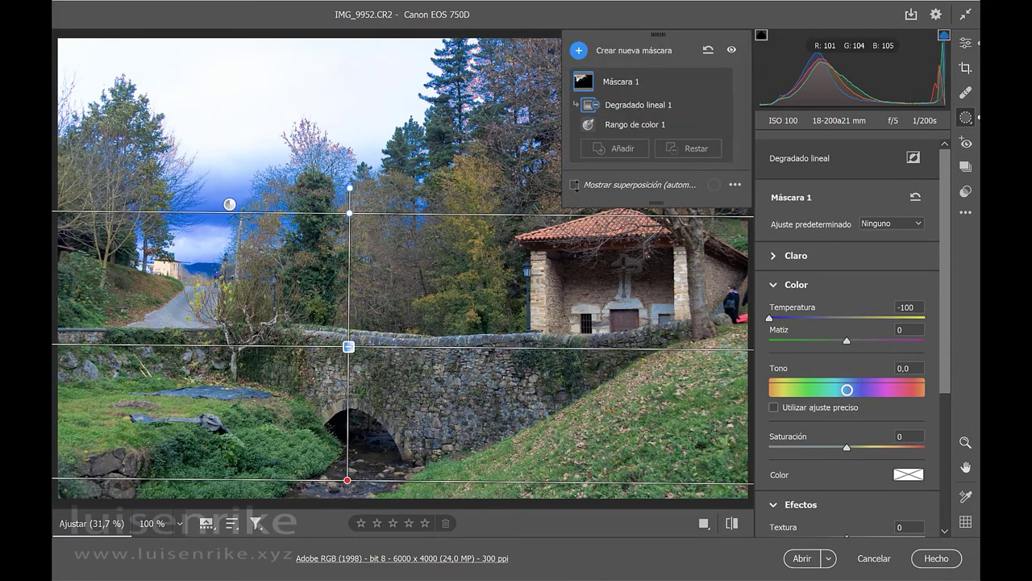
click(720, 80)
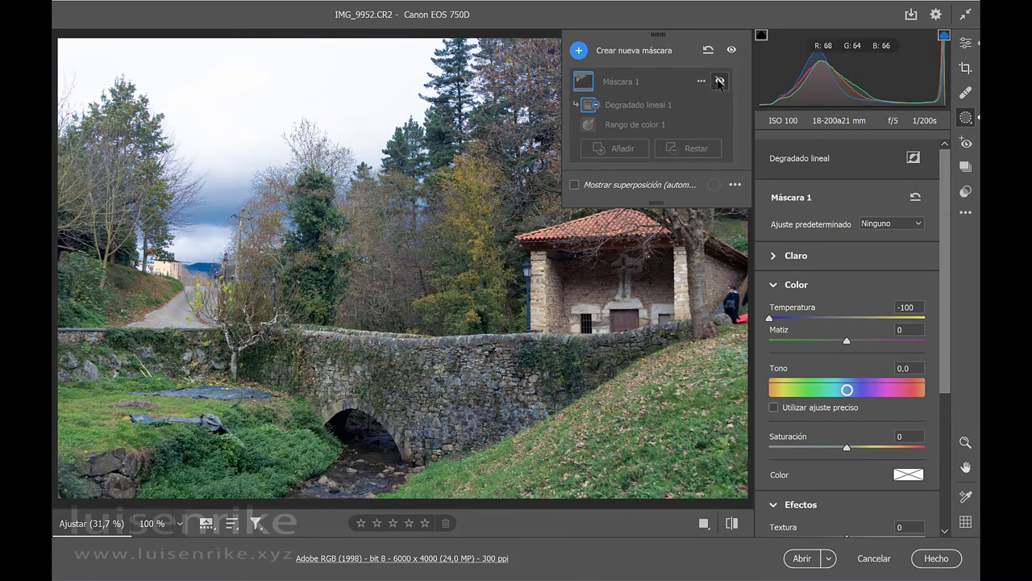
click(720, 81)
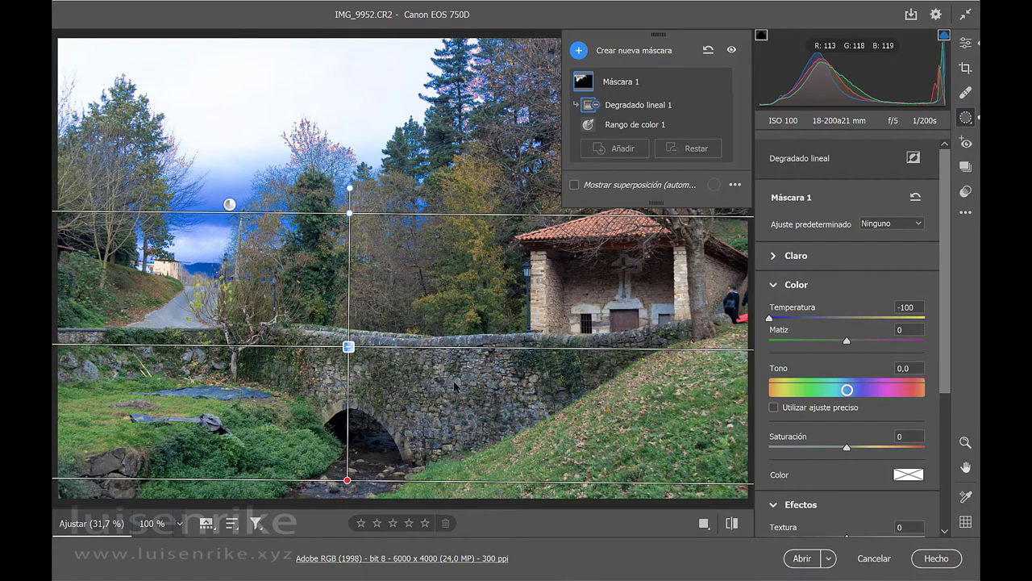
- Subtract a brush from Máscara 1, painting over the bridge arch and the green plants beside the stream
click(688, 152)
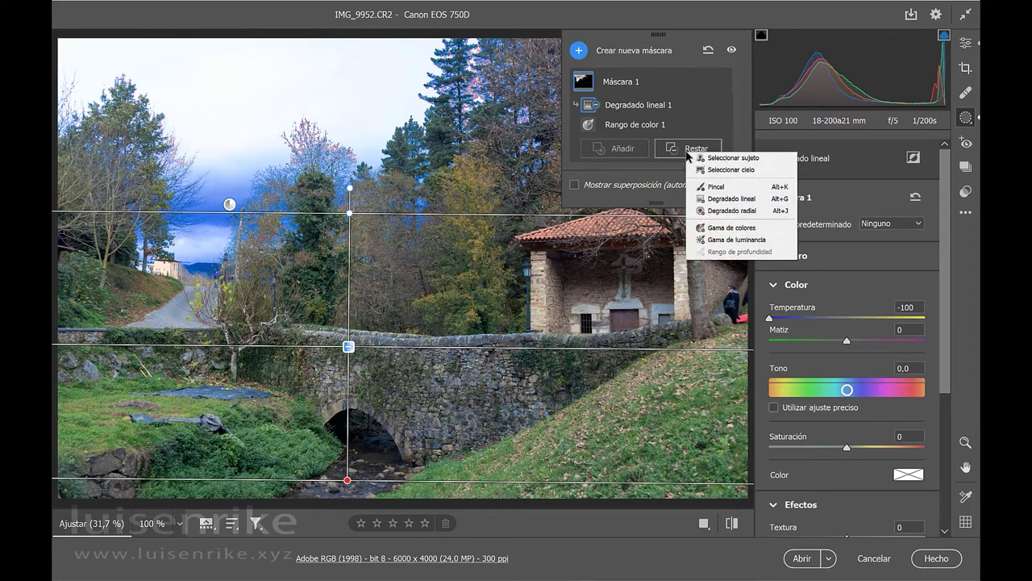
click(727, 187)
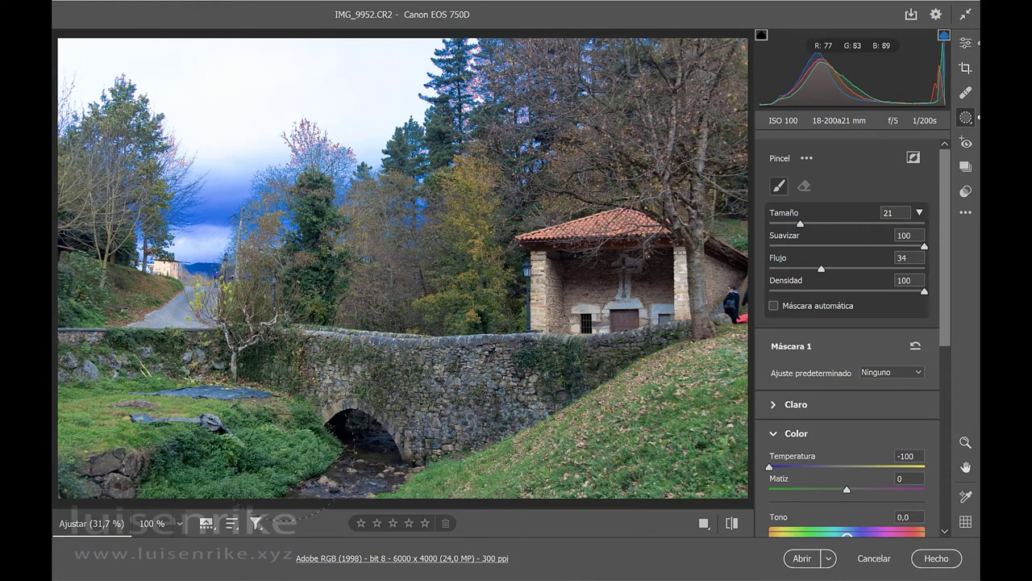
mouse_move(221, 406)
mouse_down()
mouse_move(266, 413)
mouse_move(201, 401)
mouse_up()
- Subtract a second brush from Máscara 1 over the stone bridge wall beside the arch, then compare the photo with the mask hidden and shown
click(682, 169)
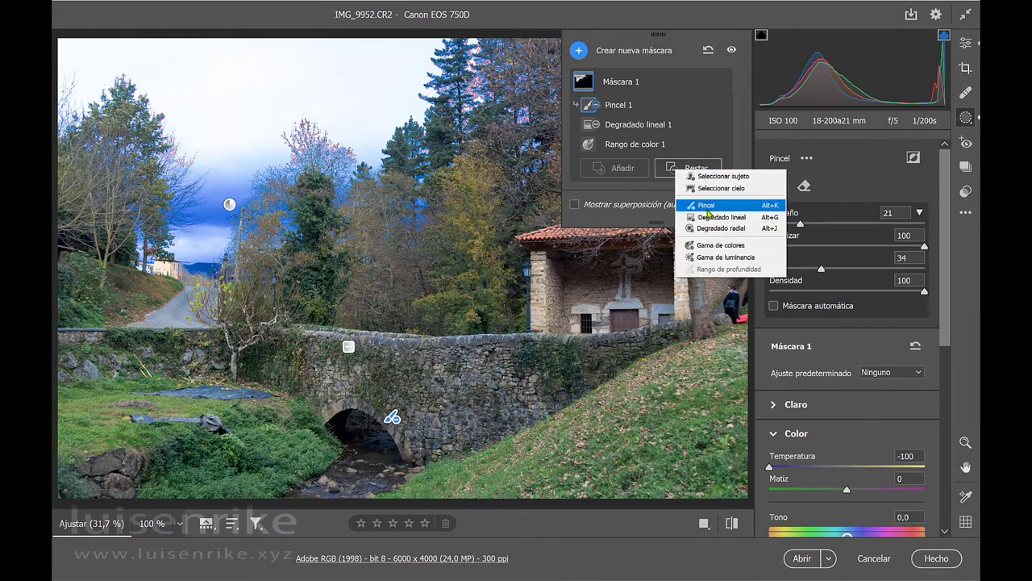
click(707, 206)
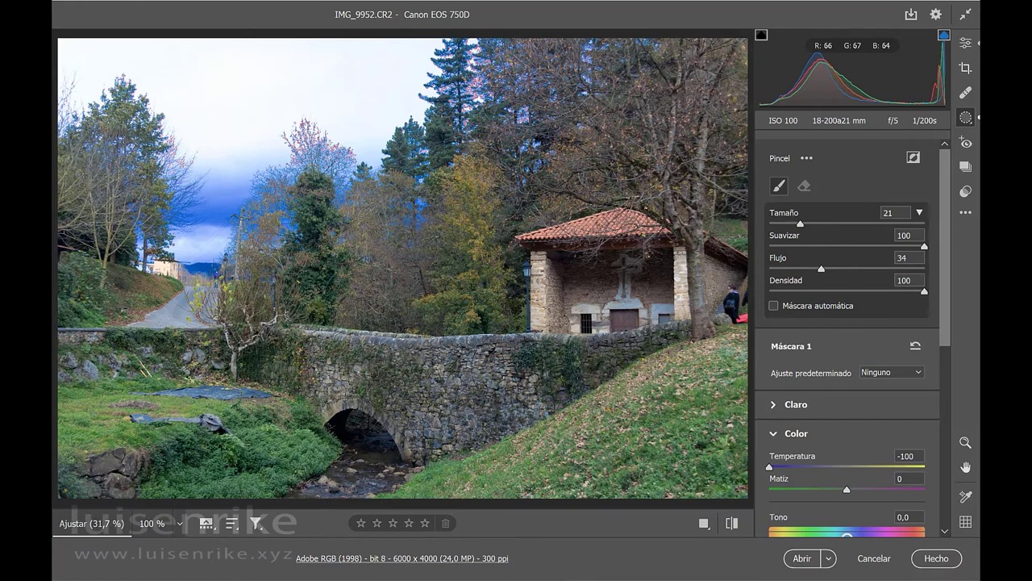
mouse_move(722, 106)
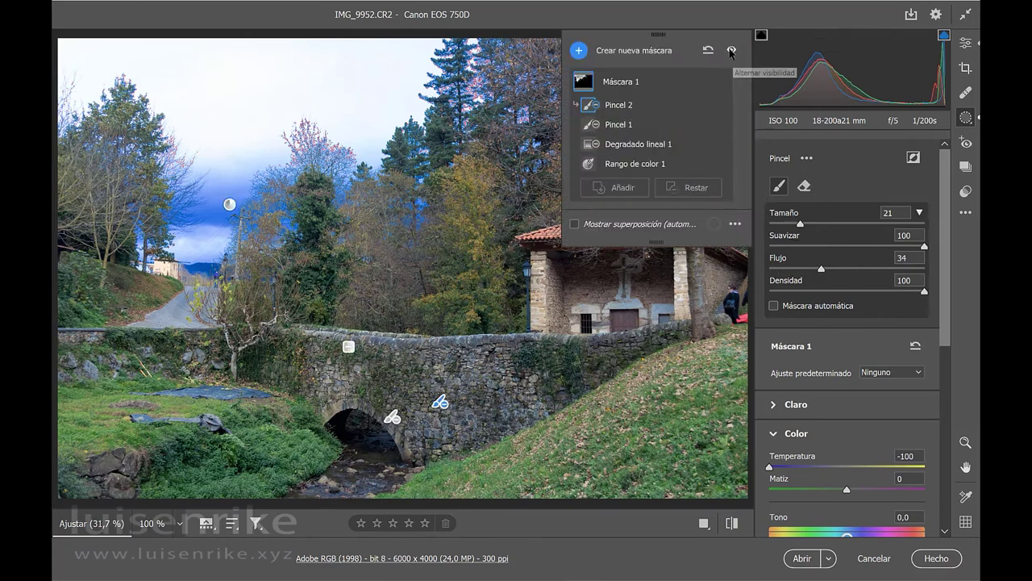
click(730, 52)
click(731, 51)
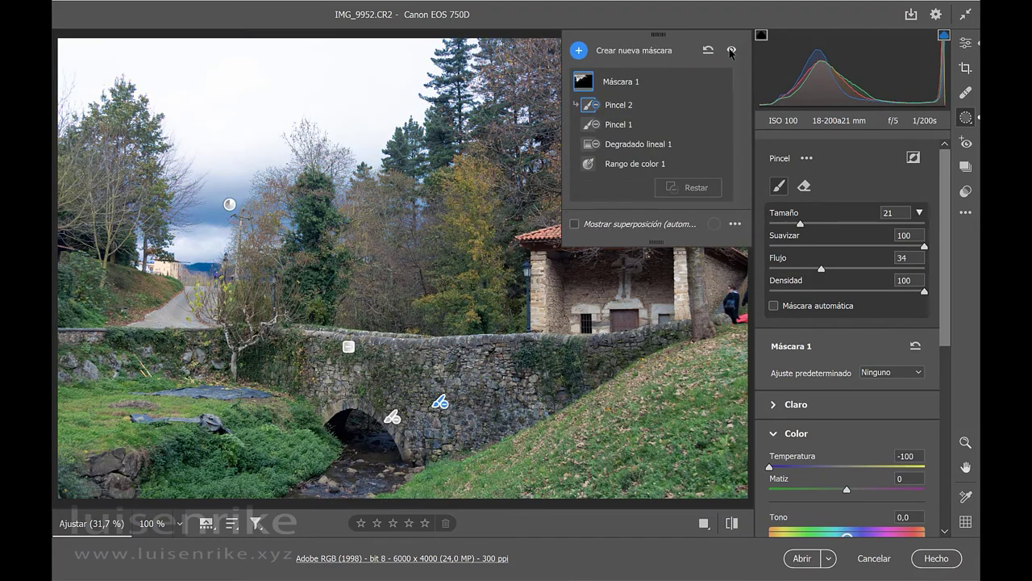
click(730, 52)
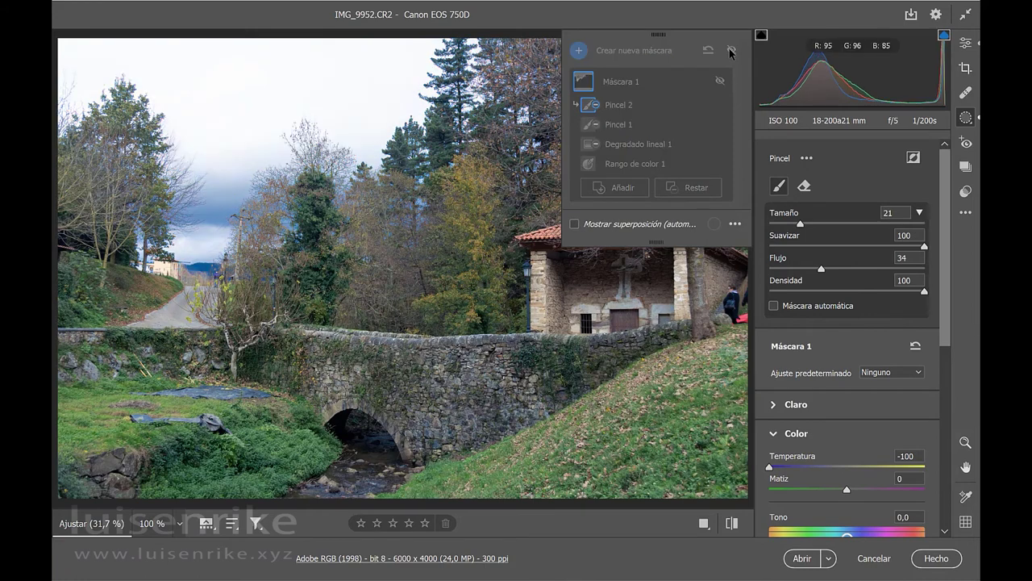
click(730, 52)
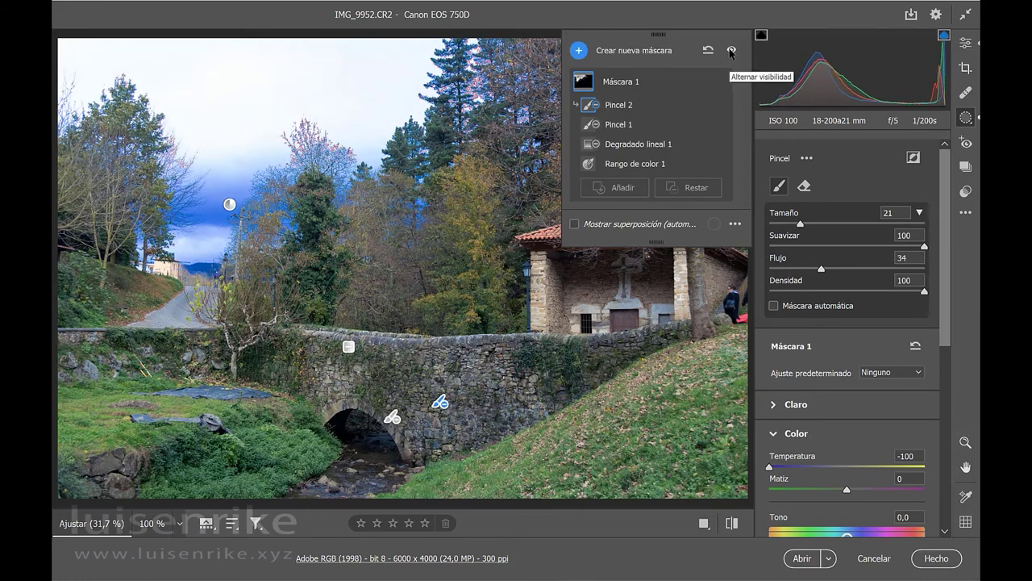